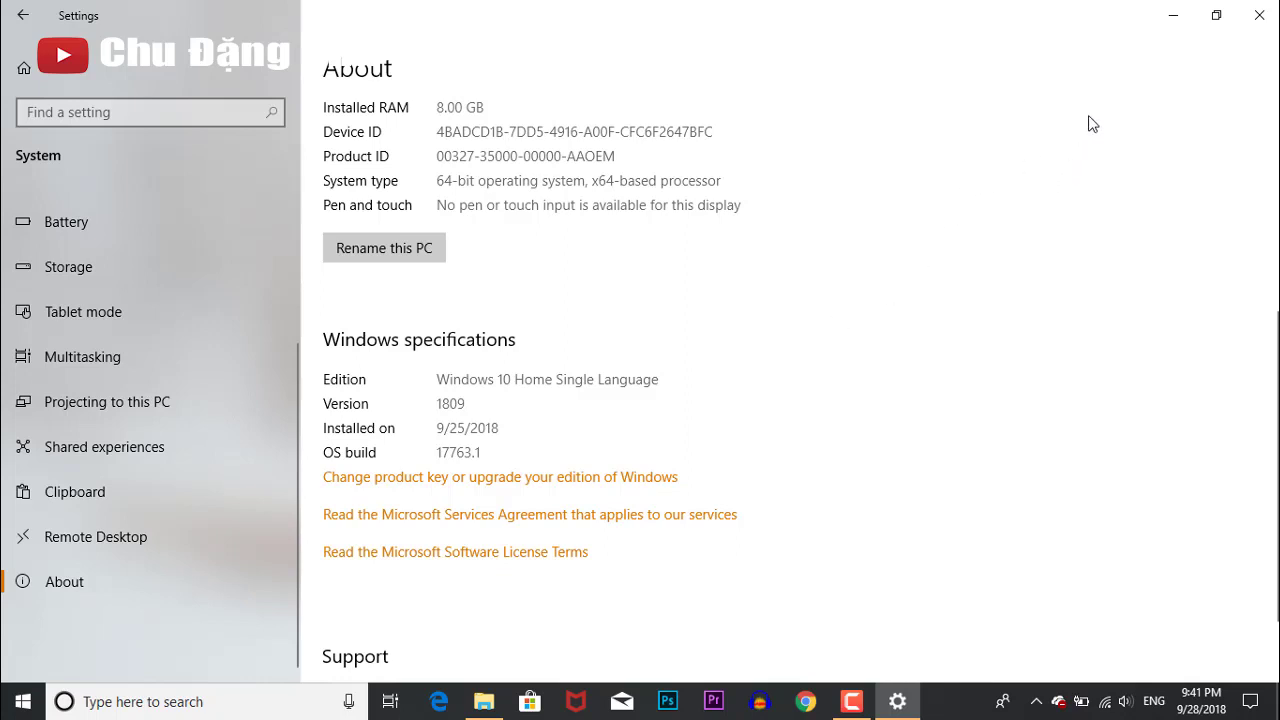
# Set the Settings window aside and view the folders and drives under This PC in File Explorer.
pyautogui.click(1183, 25)
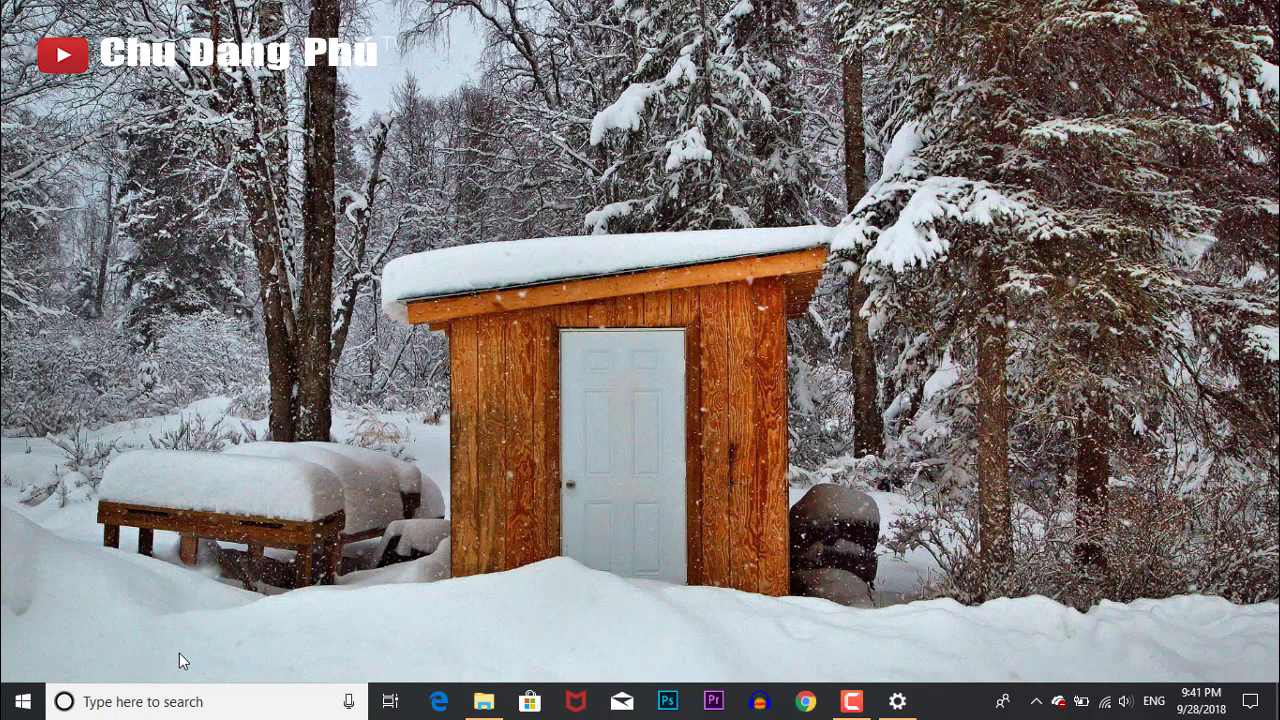
pyautogui.press('super+e')
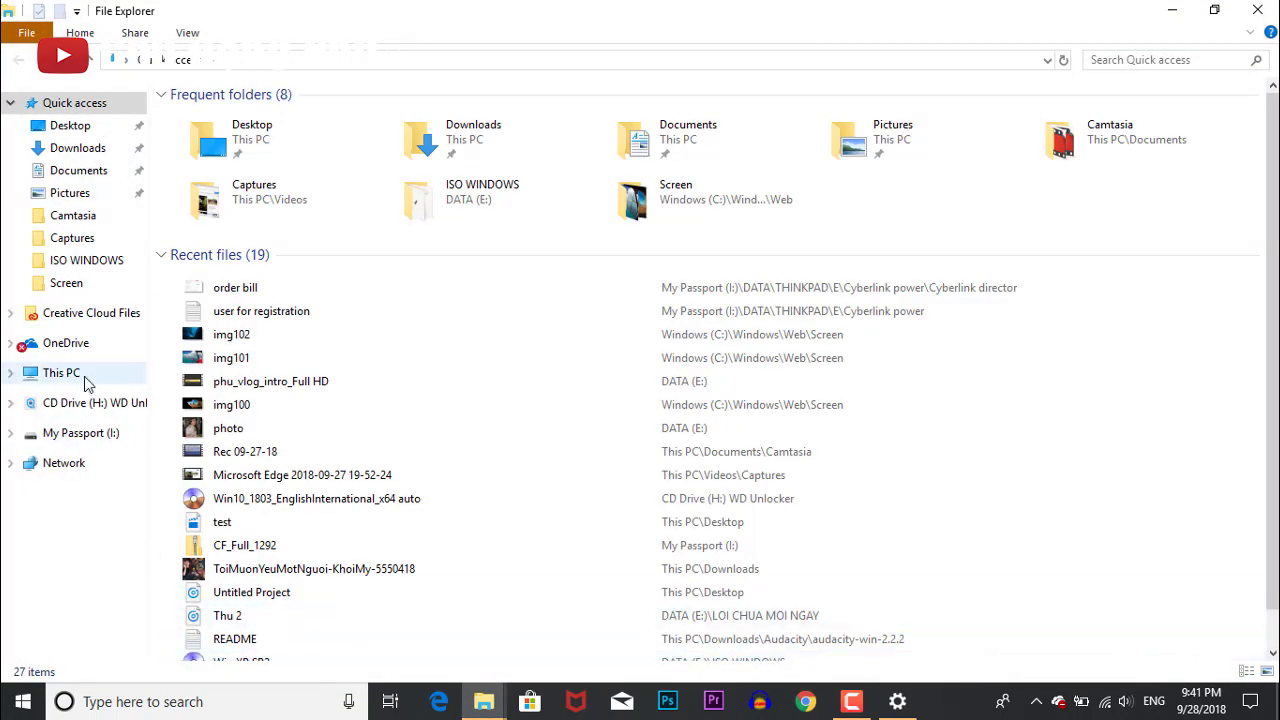
pyautogui.click(84, 376)
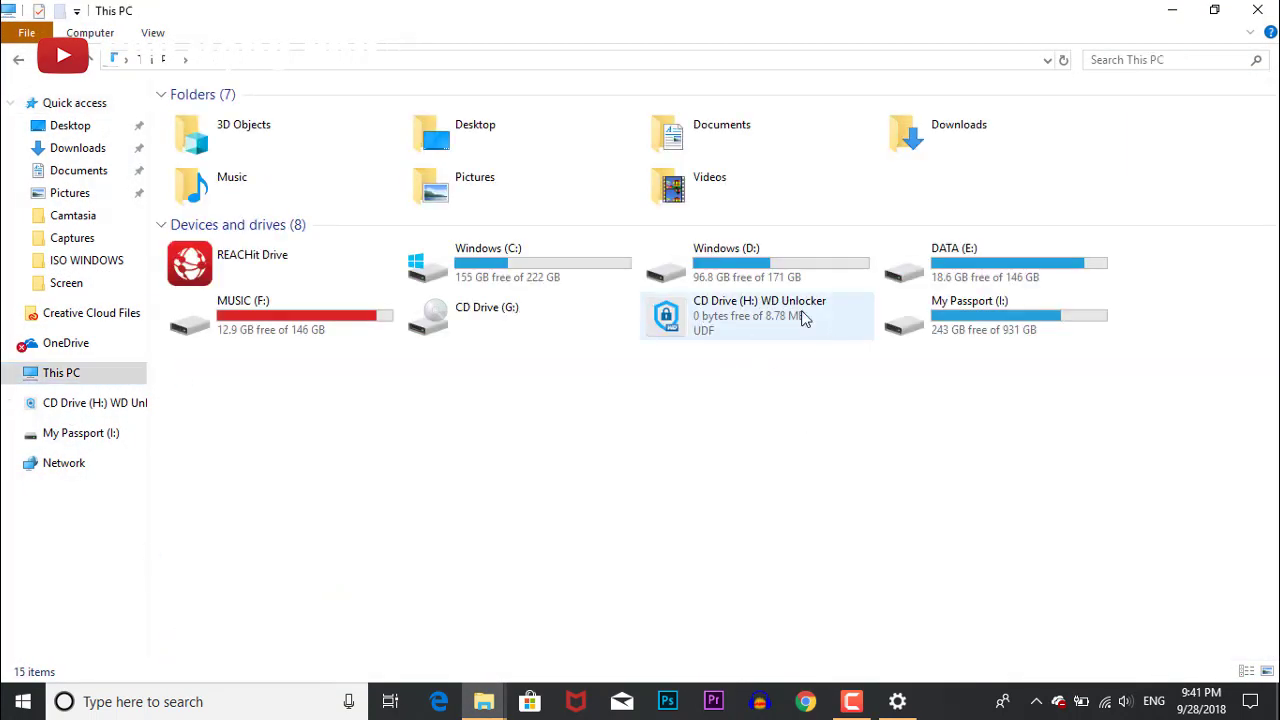
pyautogui.moveTo(1022, 368); pyautogui.dragTo(746, 414)
pyautogui.click(443, 586)
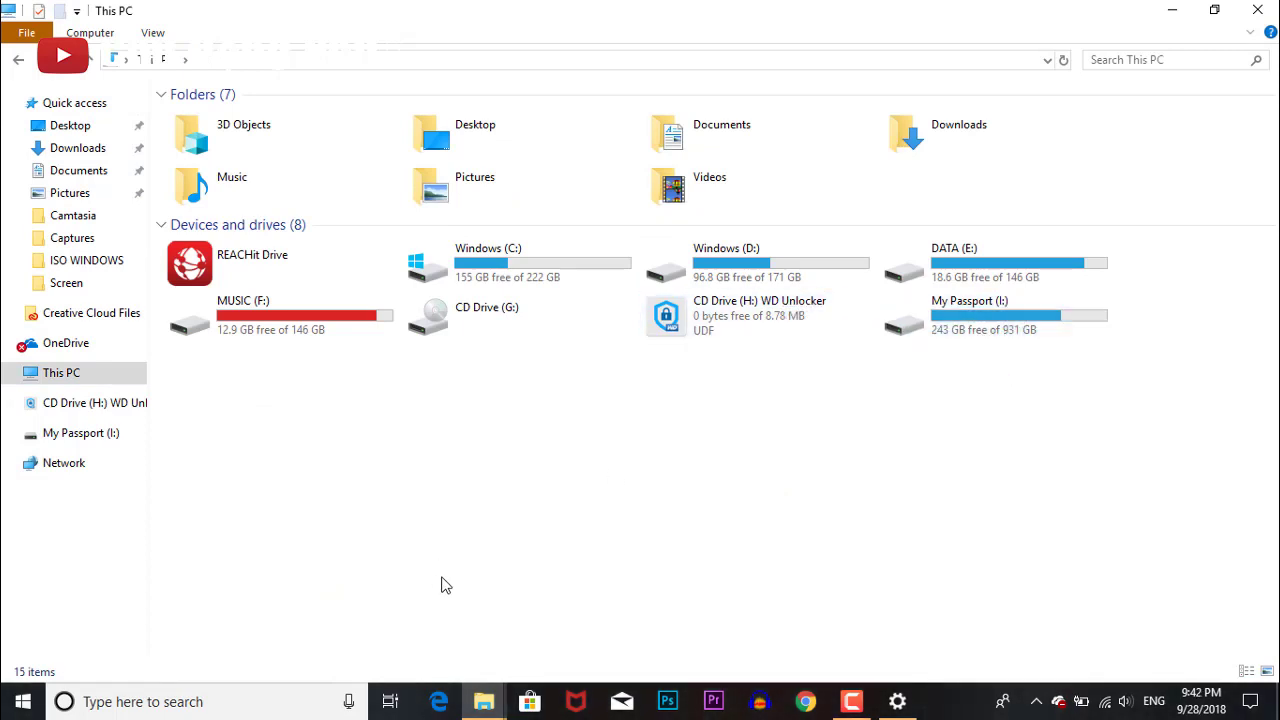
pyautogui.click(1240, 12)
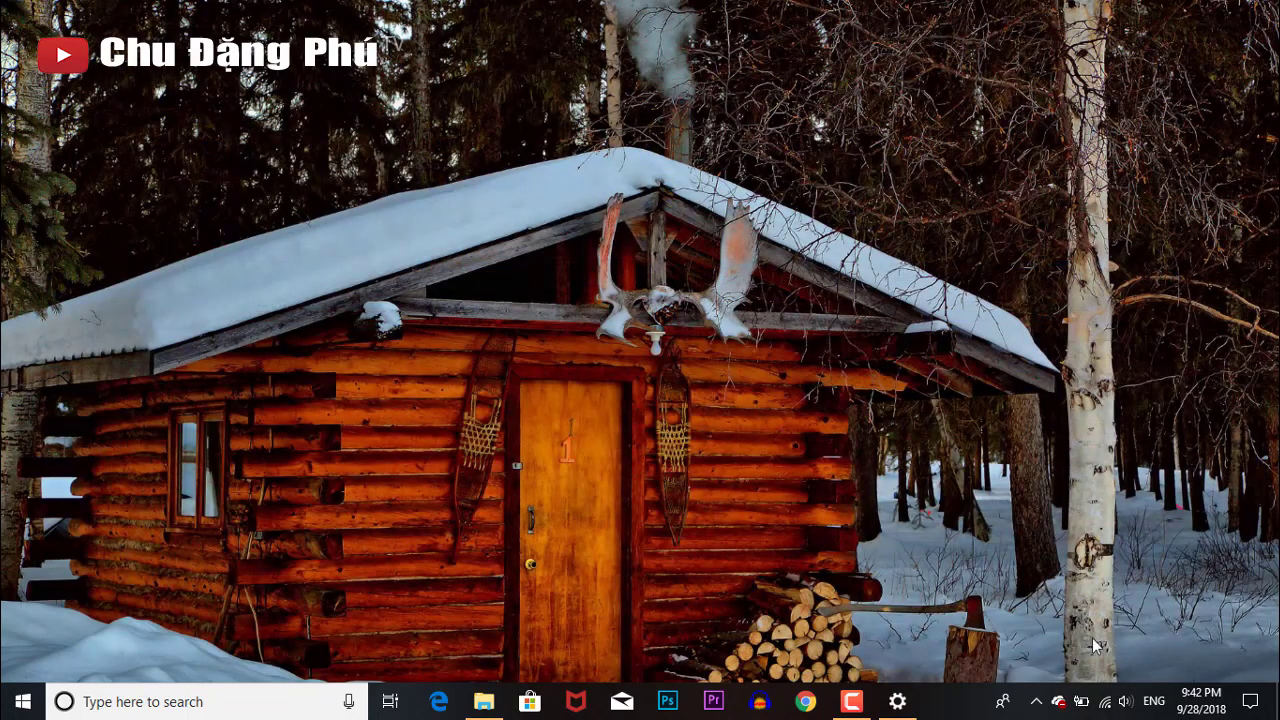
# Check the battery charge status and dismiss the battery details.
pyautogui.moveTo(1080, 706)
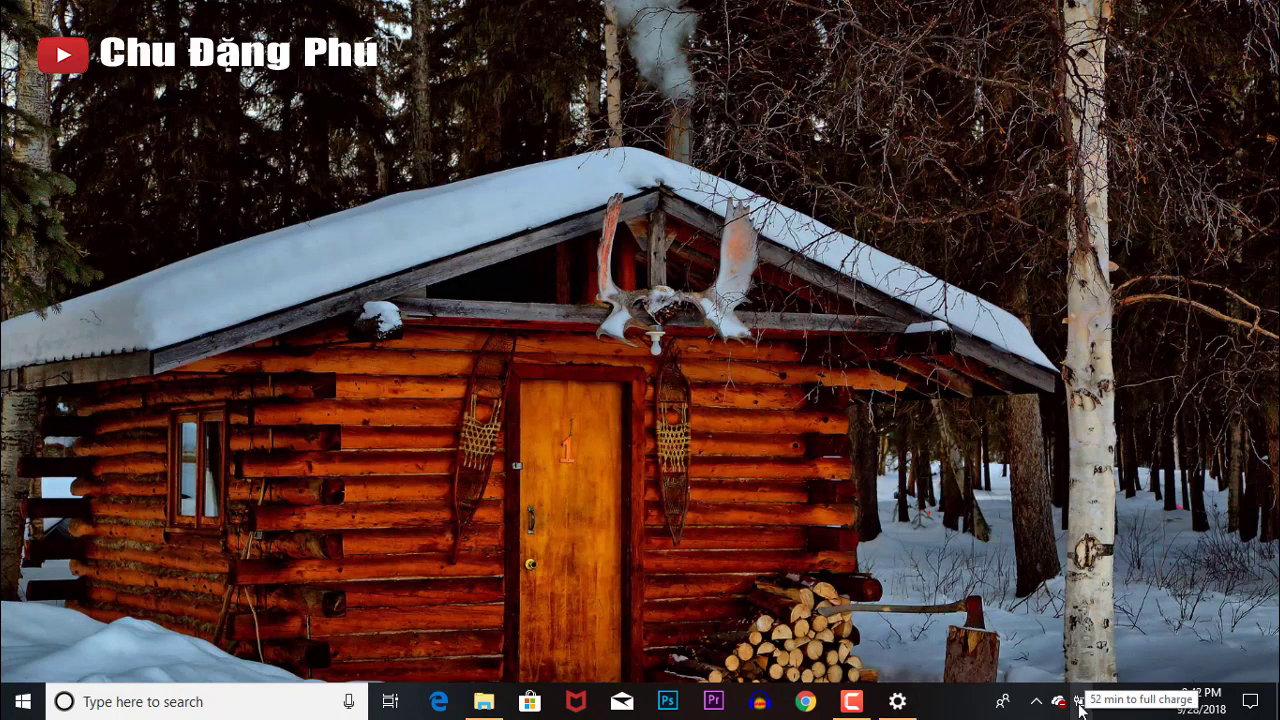
pyautogui.click(1080, 704)
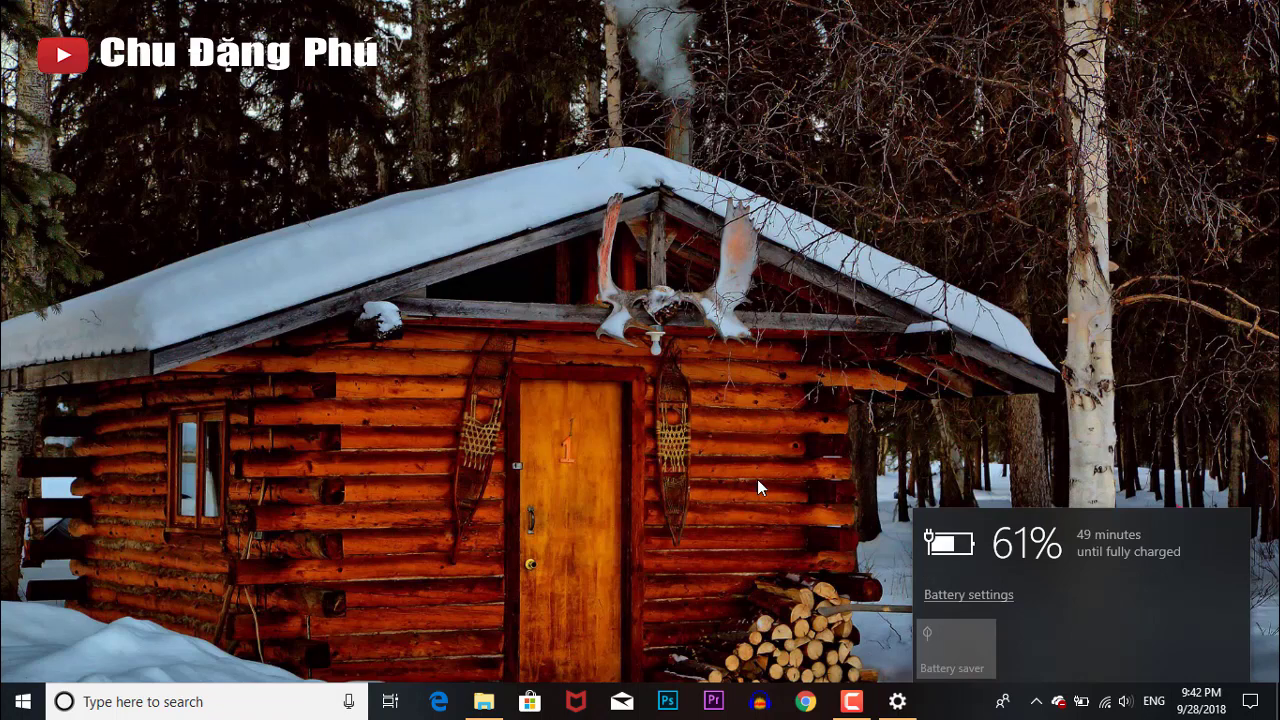
pyautogui.click(800, 466)
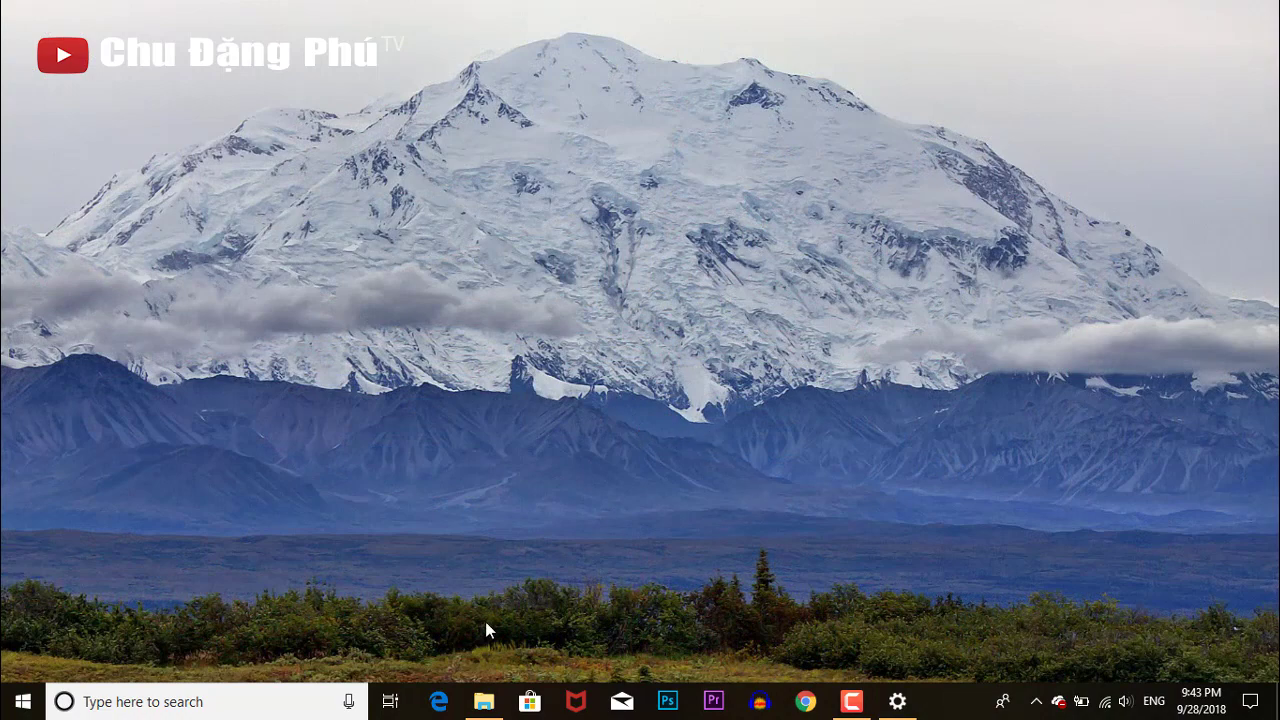
# View the order bill JPG from the Cyberlink director folder and close the image.
pyautogui.click(484, 703)
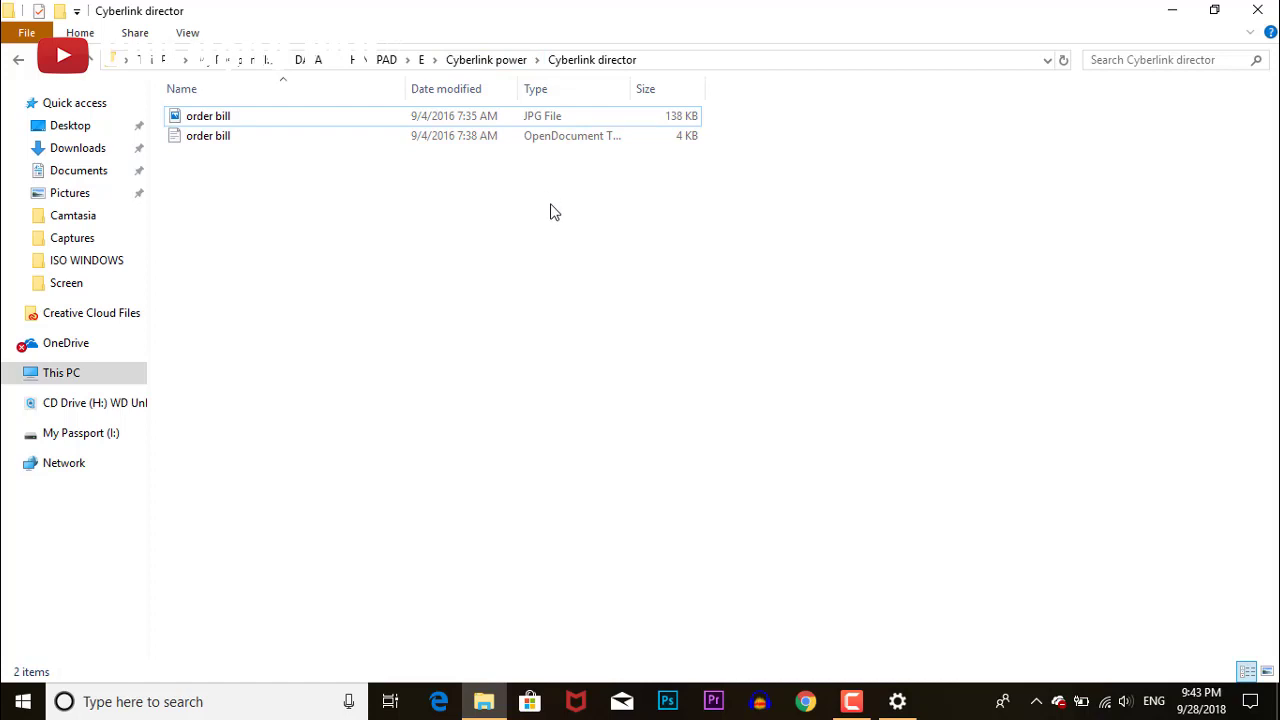
pyautogui.doubleClick(238, 118)
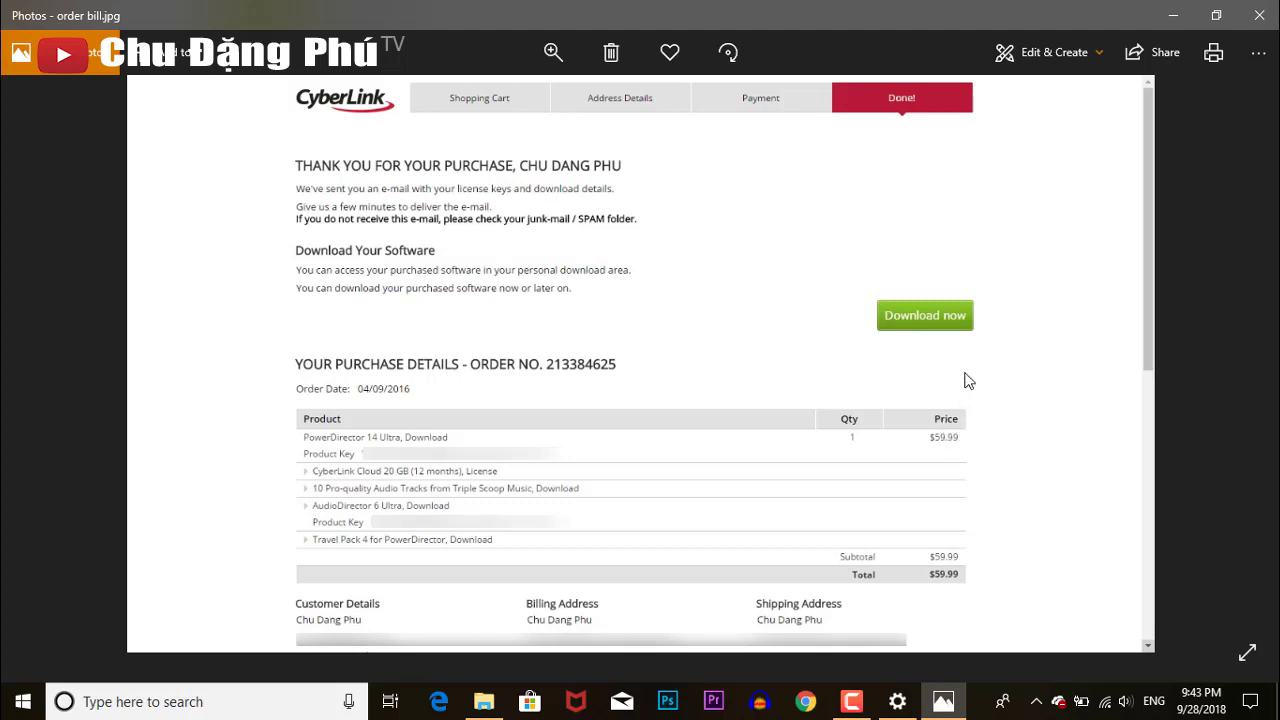
pyautogui.click(1259, 15)
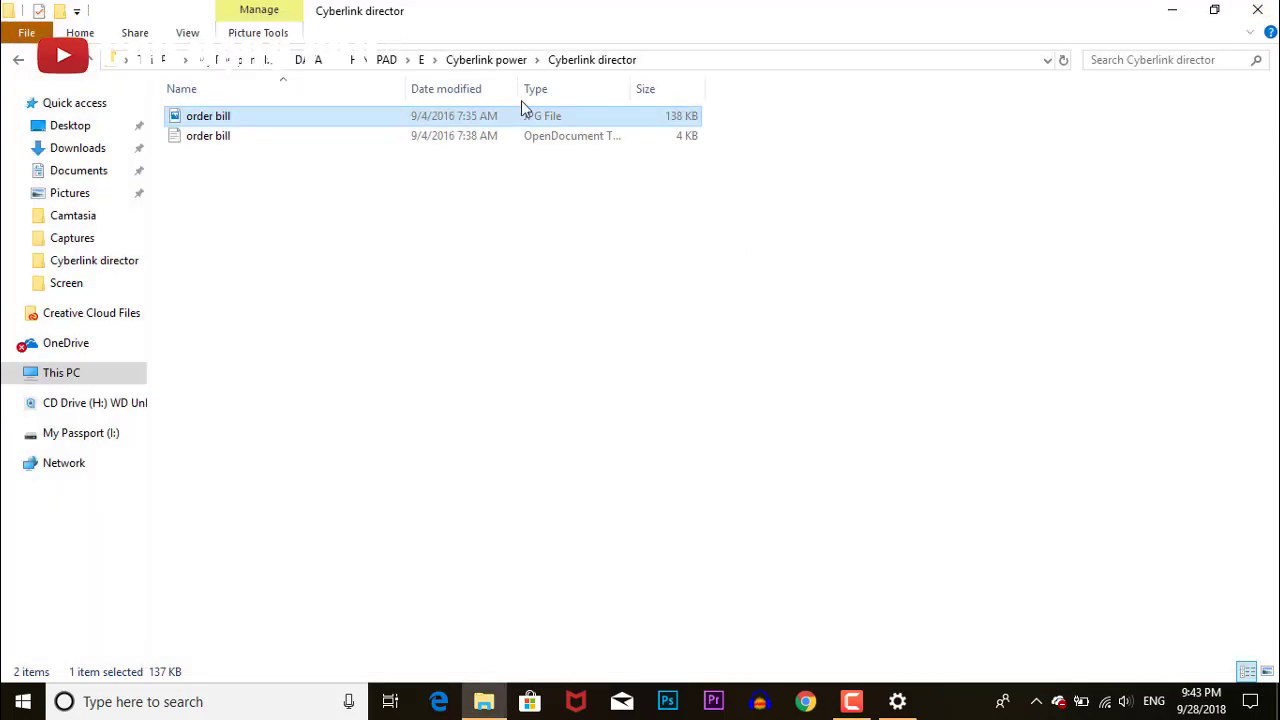
# Go to the Cyberlink power folder and try to launch the 1_CyberLink_PowerDirector14_Ultra_VDE160218-01 installer.
pyautogui.click(504, 61)
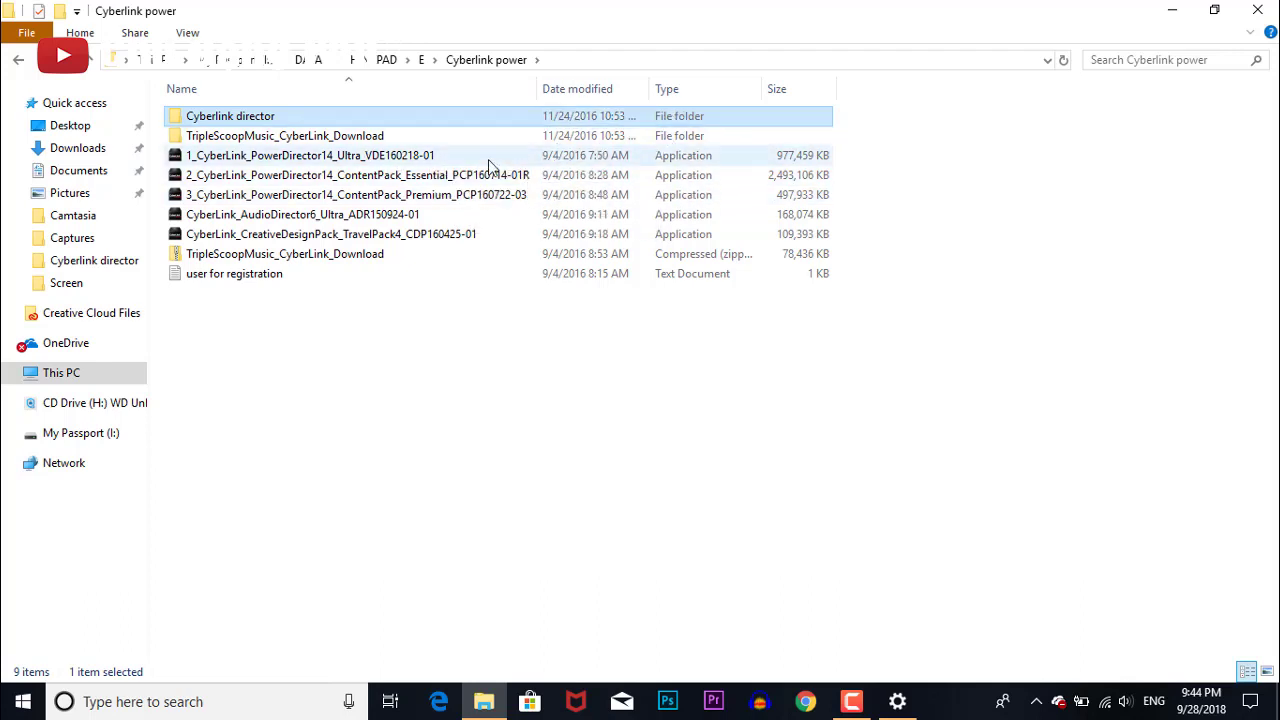
pyautogui.doubleClick(441, 158)
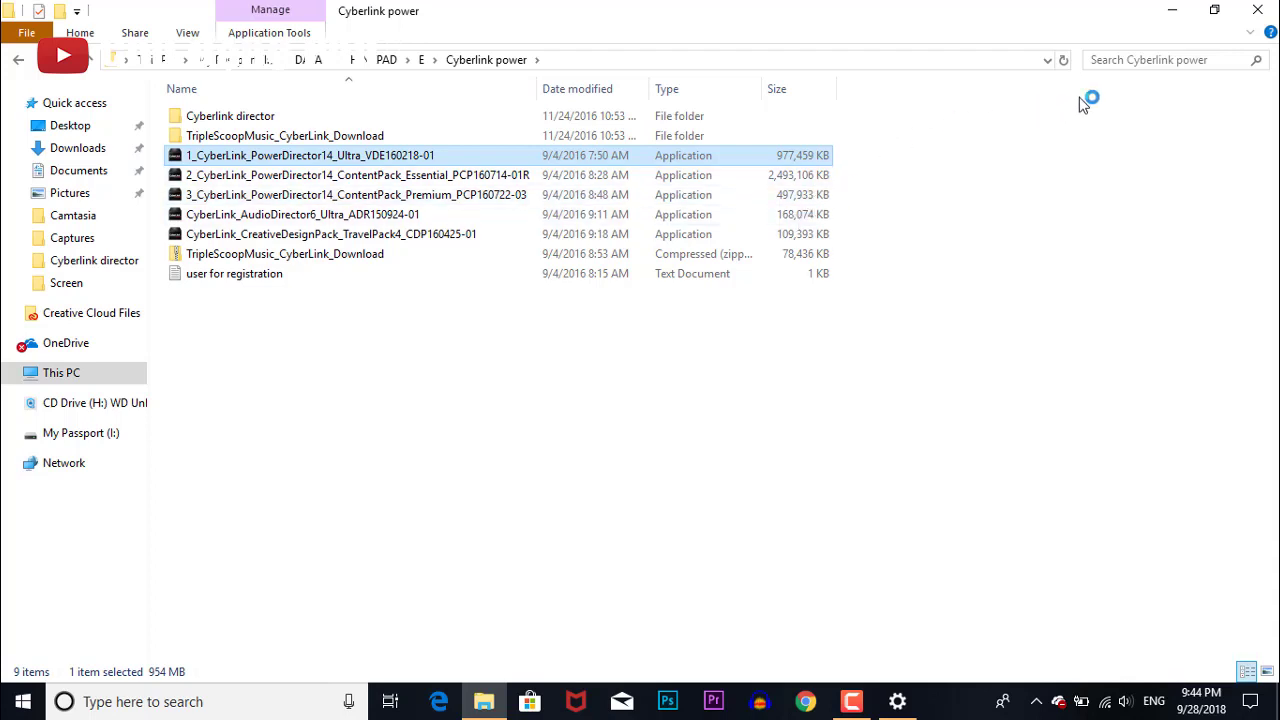
pyautogui.click(1174, 14)
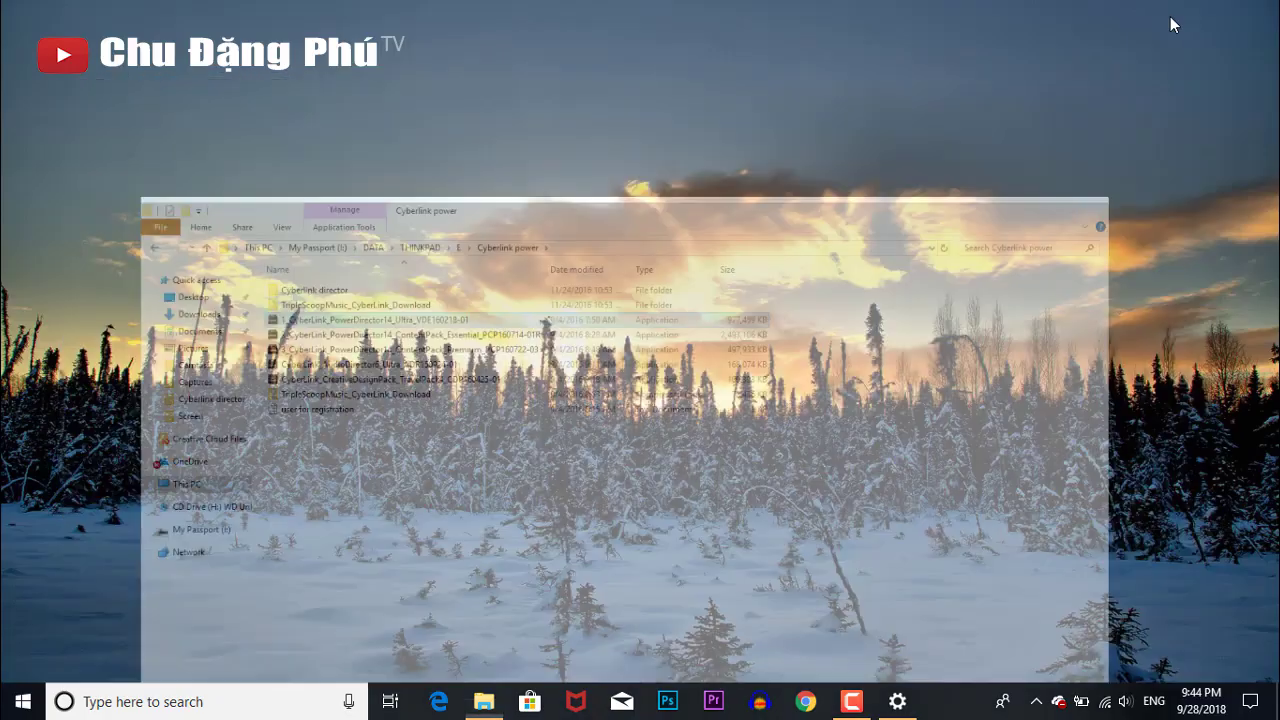
pyautogui.click(484, 701)
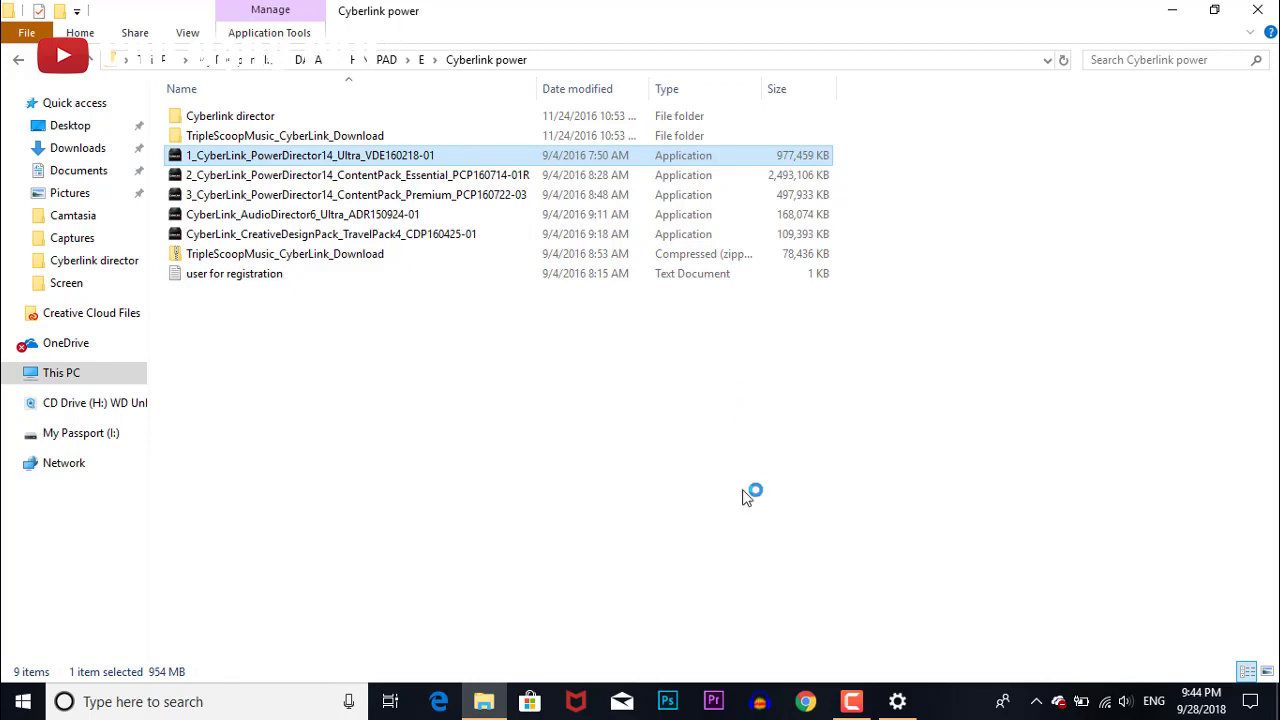
# Review the device and Windows specifications on the Settings About page, then clear the open windows from the desktop.
pyautogui.click(897, 701)
pyautogui.scroll(4, 700, 407)
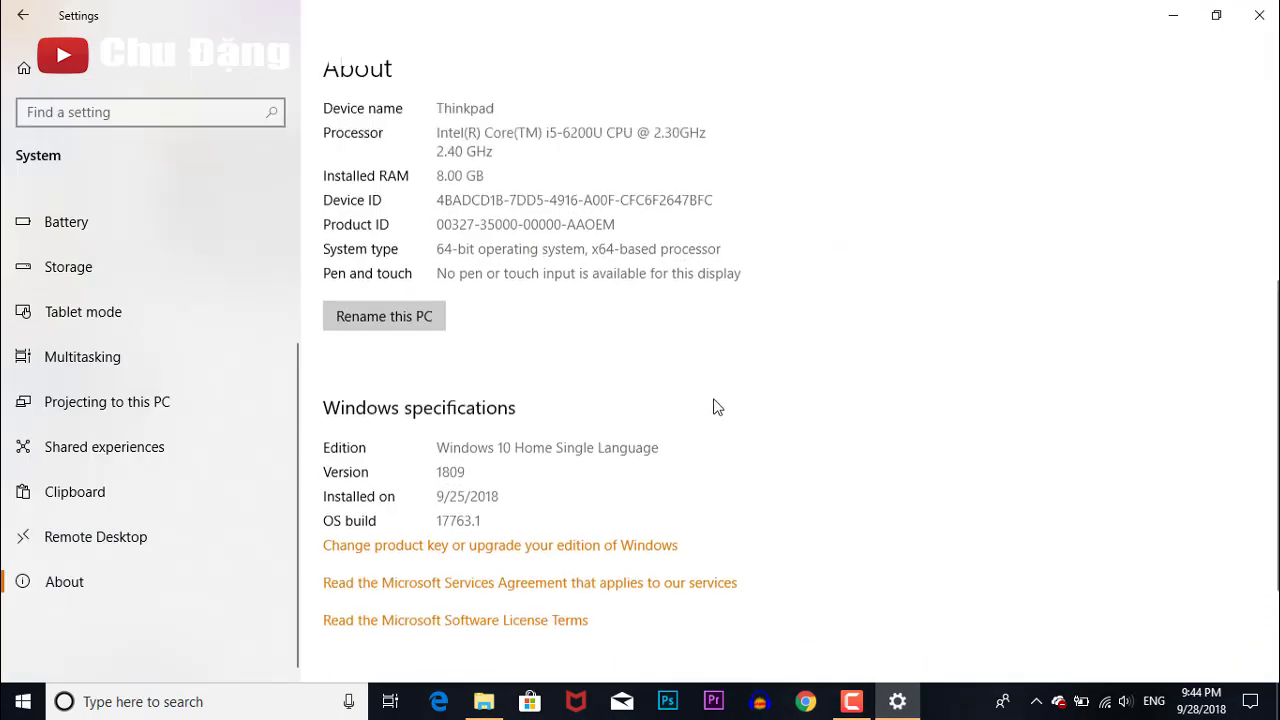
pyautogui.scroll(-2, 714, 404)
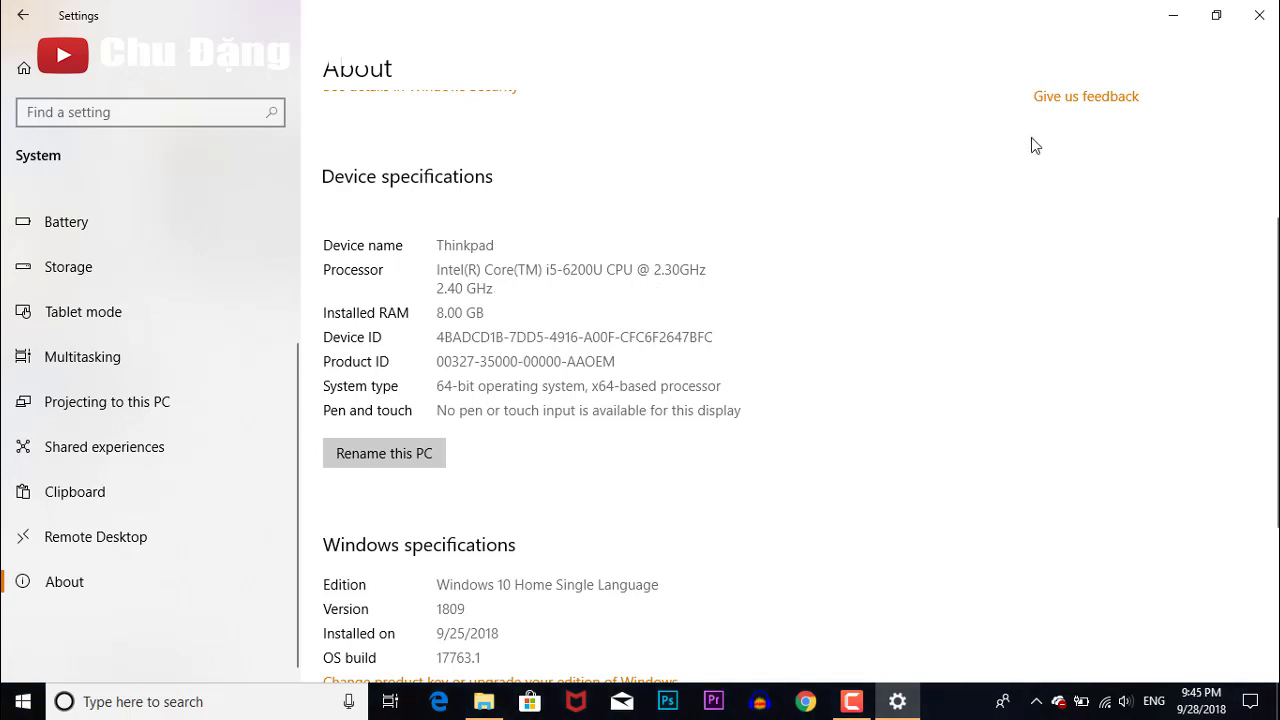
pyautogui.click(1172, 16)
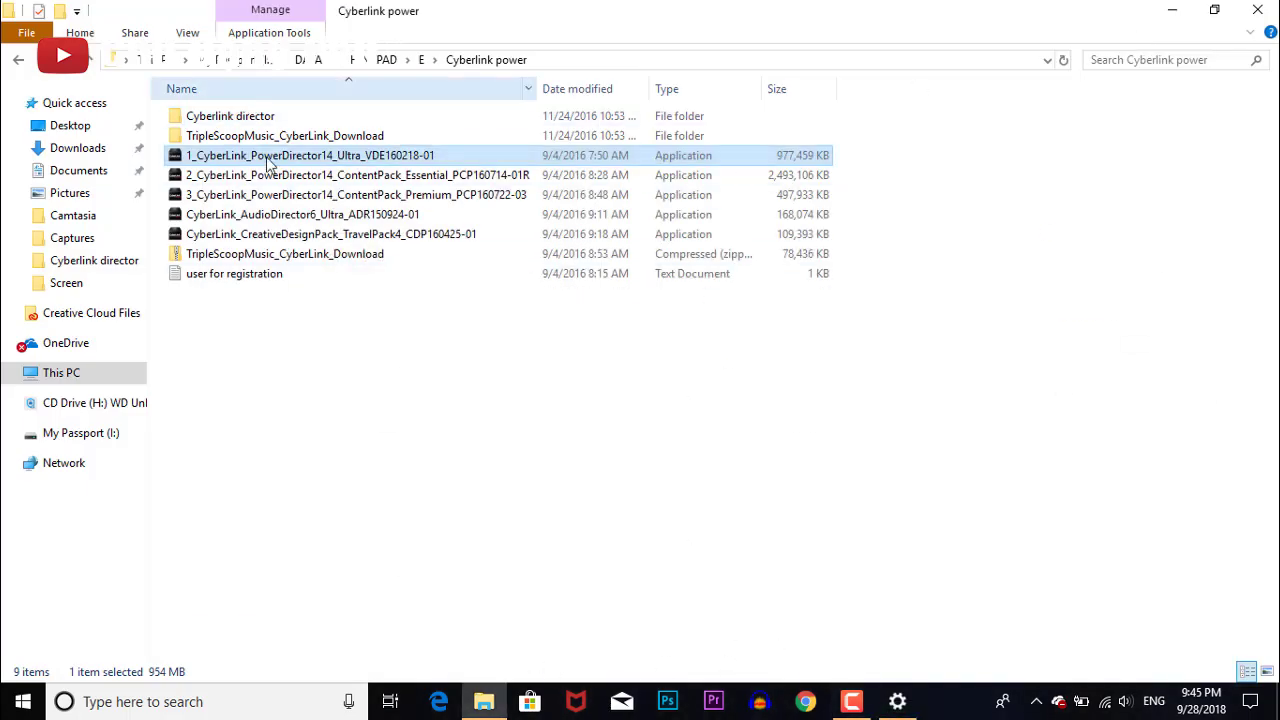
pyautogui.click(1168, 14)
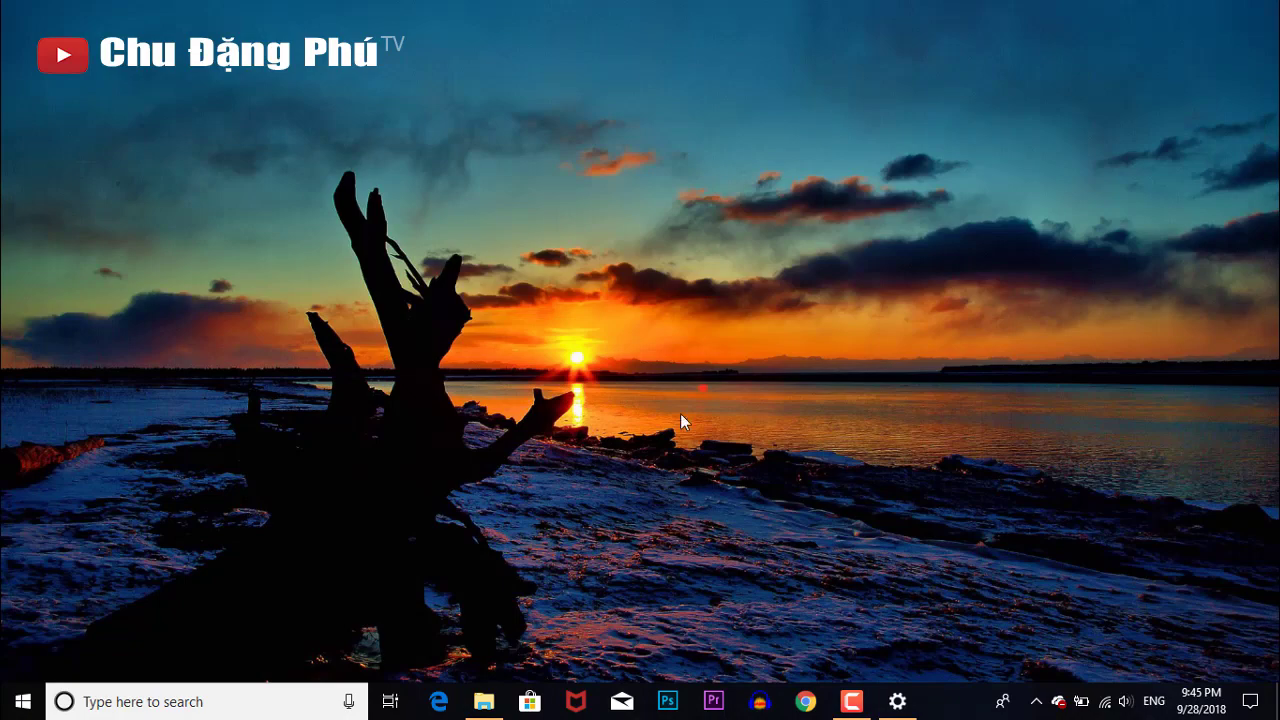
# Try again to launch the 1_CyberLink_PowerDirector14_Ultra_VDE160218-01 installer and dismiss its message dialog.
pyautogui.click(497, 697)
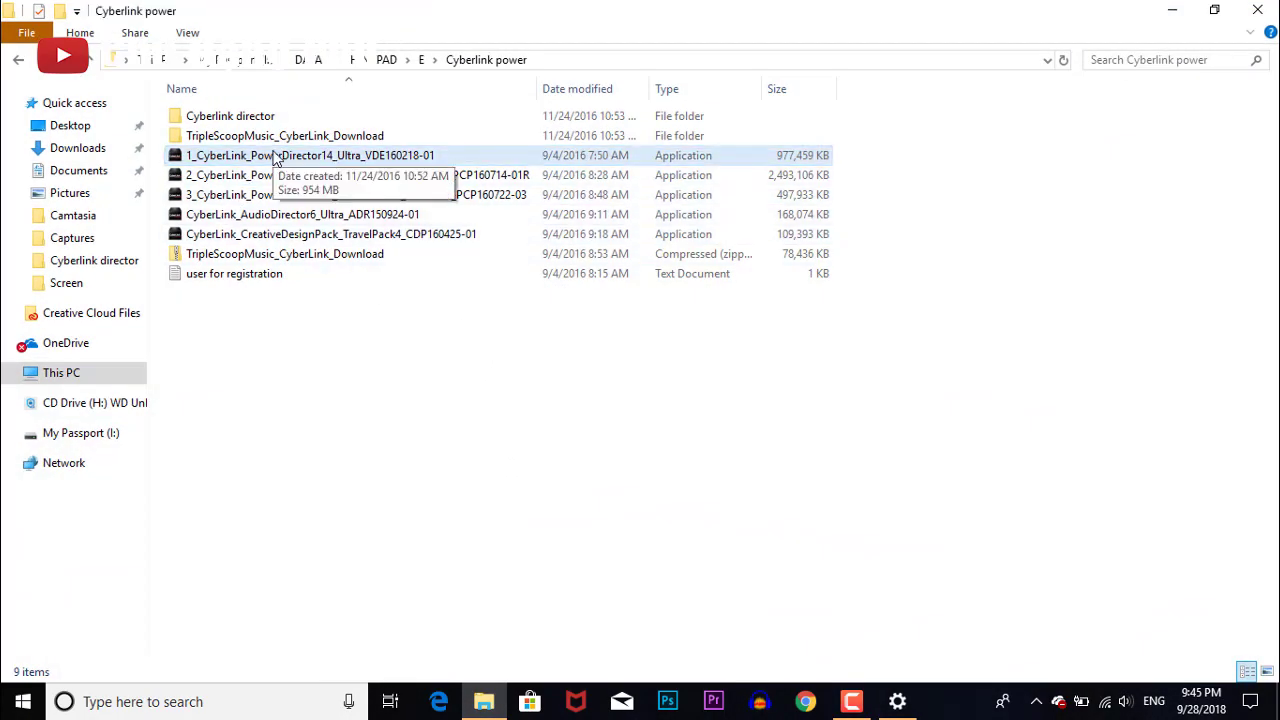
pyautogui.click(277, 159)
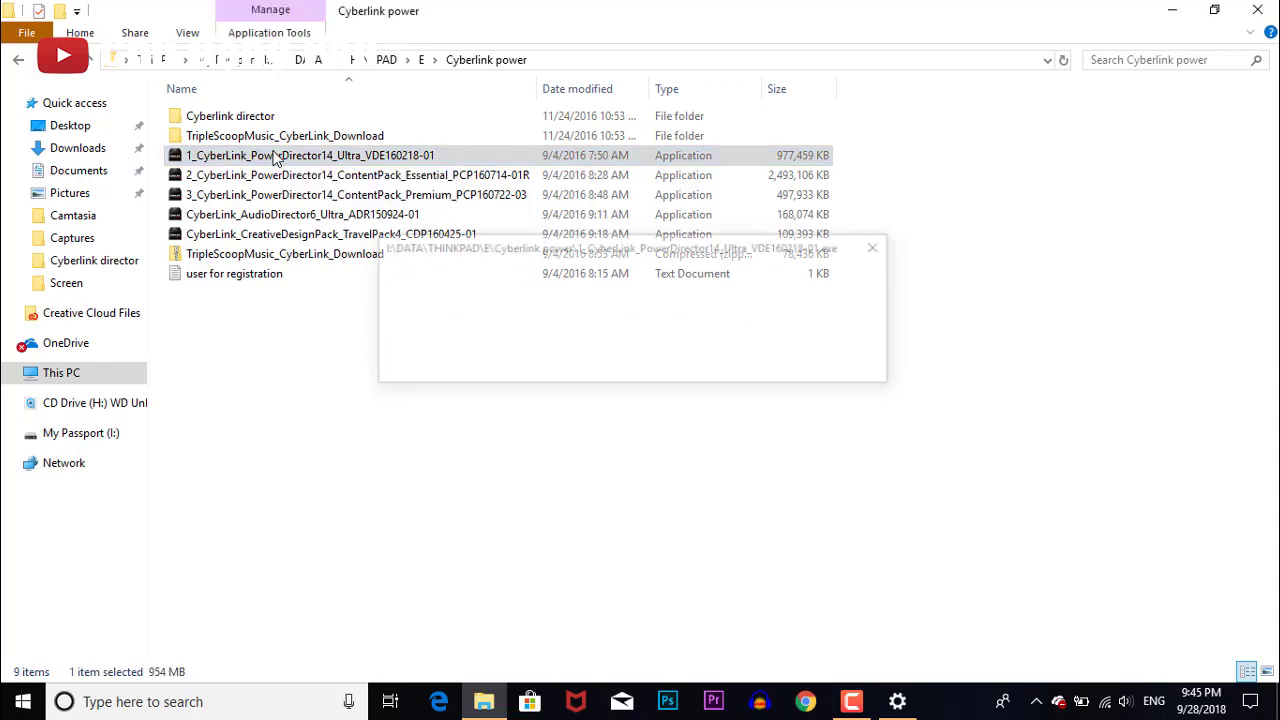
pyautogui.click(484, 704)
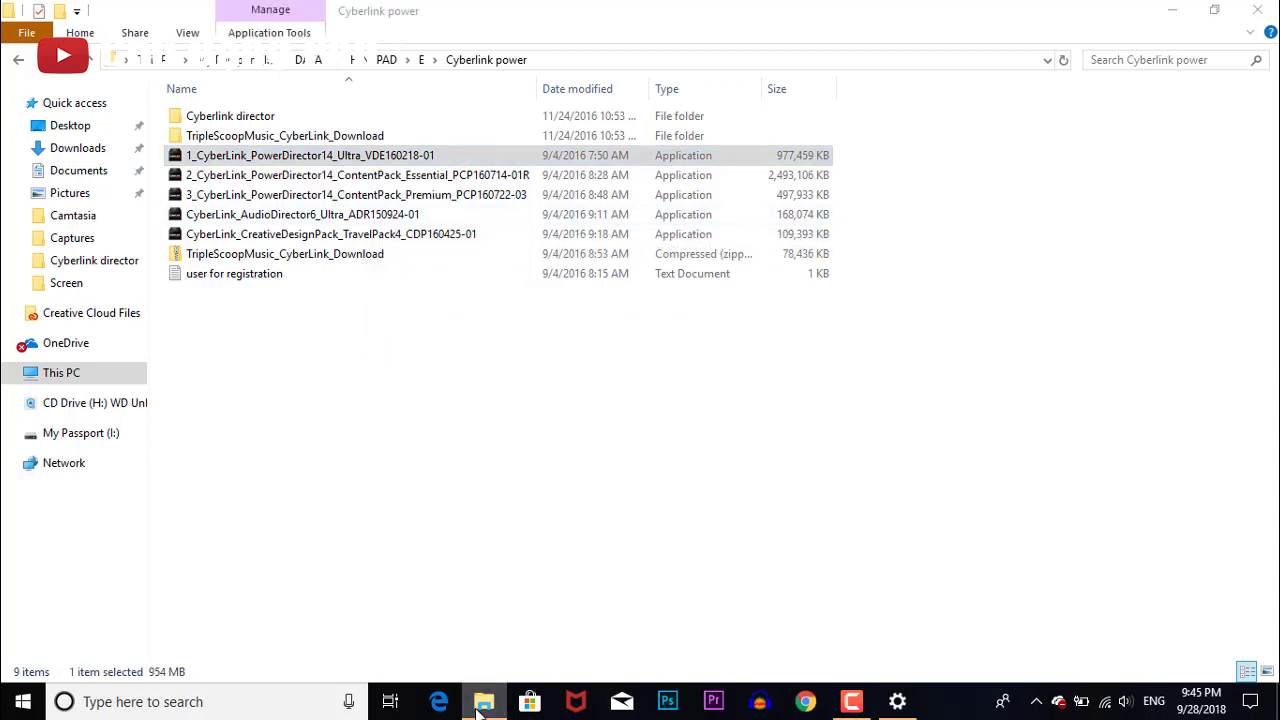
pyautogui.click(484, 706)
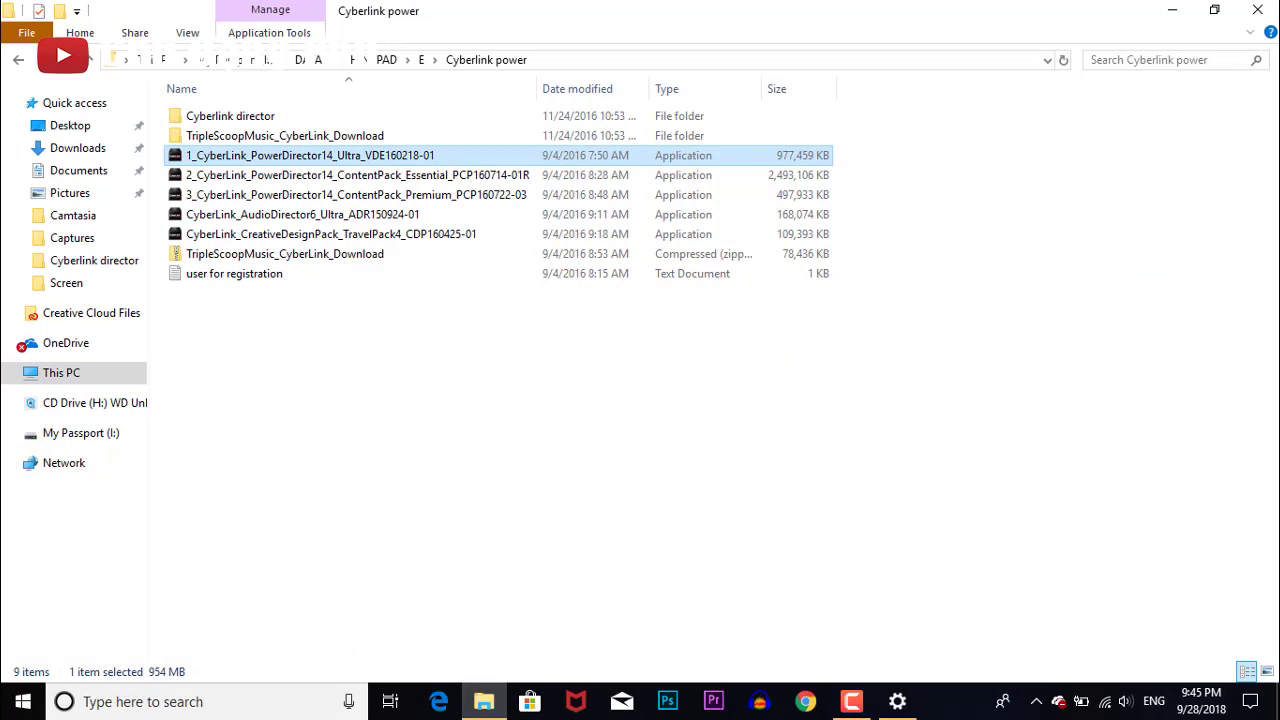
pyautogui.rightClick(268, 163)
pyautogui.click(296, 190)
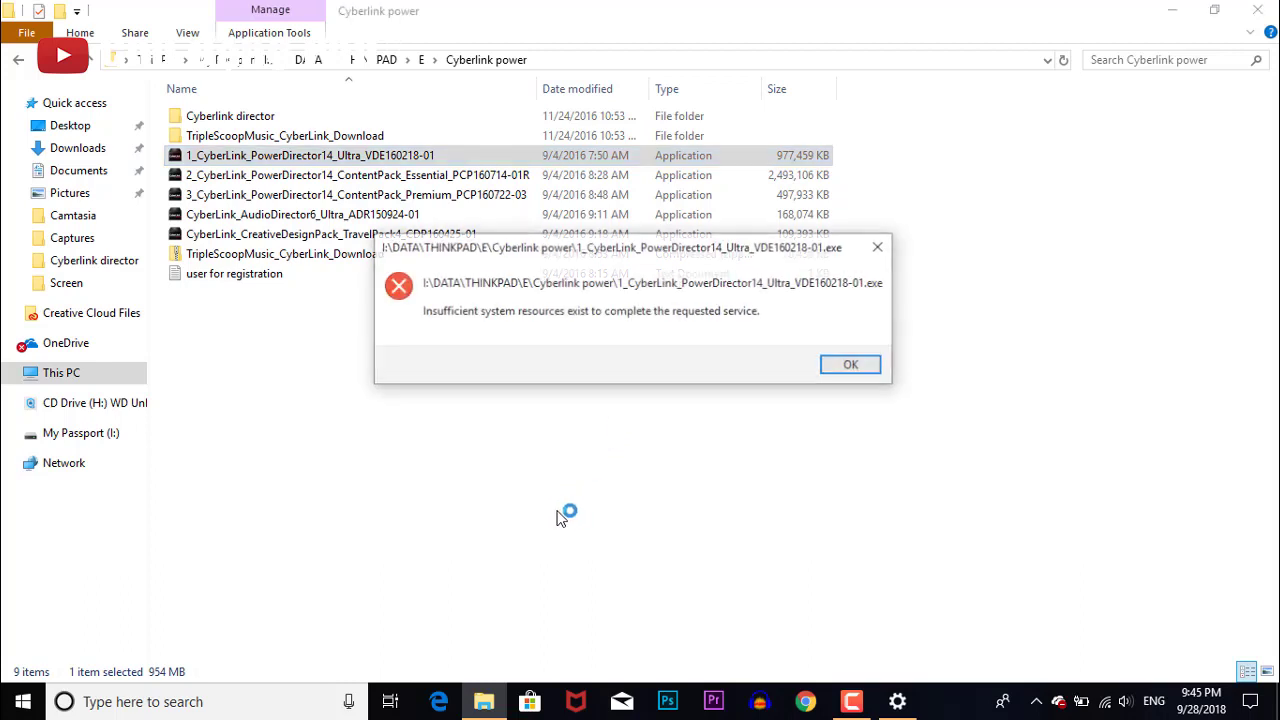
pyautogui.moveTo(673, 254); pyautogui.dragTo(622, 316)
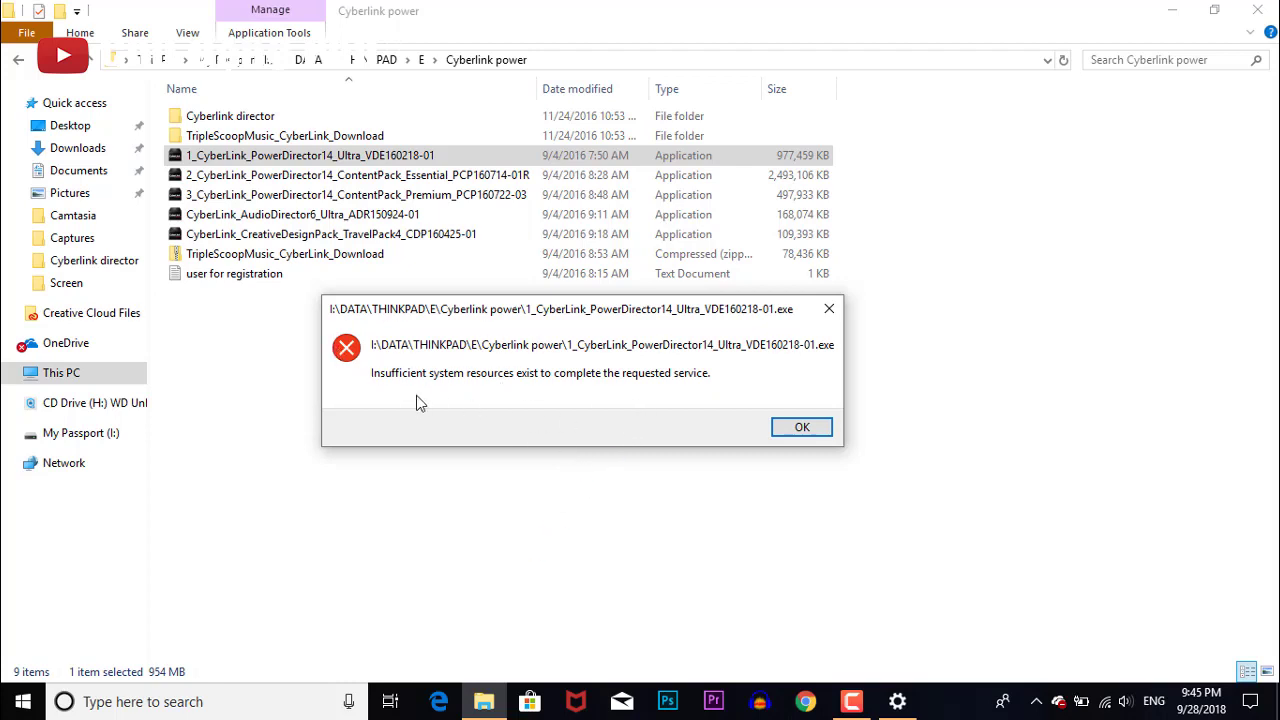
pyautogui.click(783, 432)
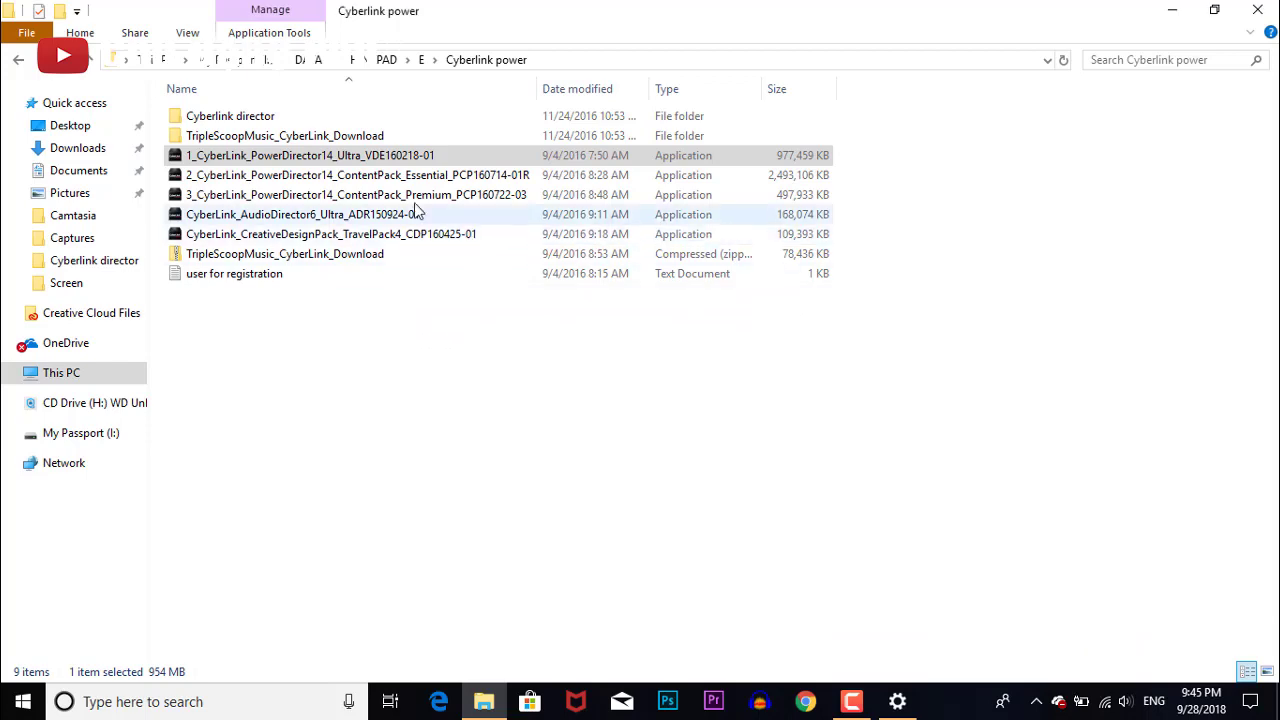
# Minimize the Cyberlink power folder window and refresh the desktop.
pyautogui.click(1170, 15)
pyautogui.rightClick(578, 295)
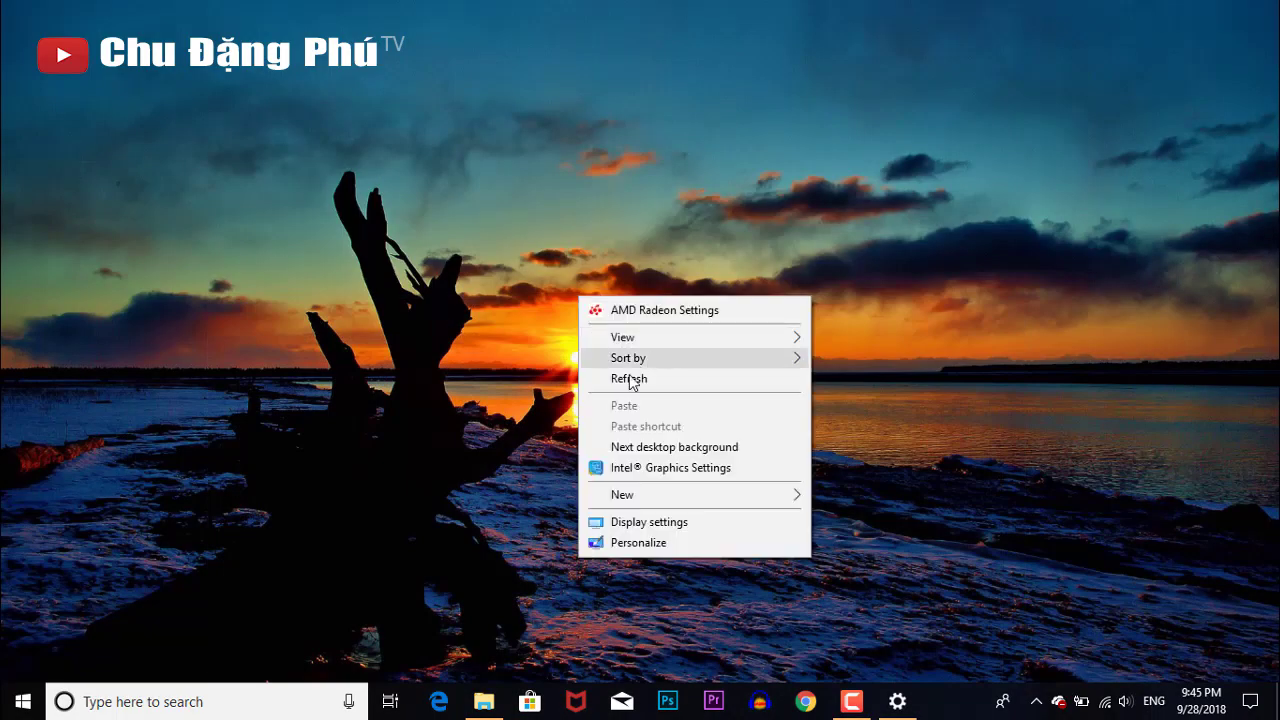
pyautogui.click(630, 380)
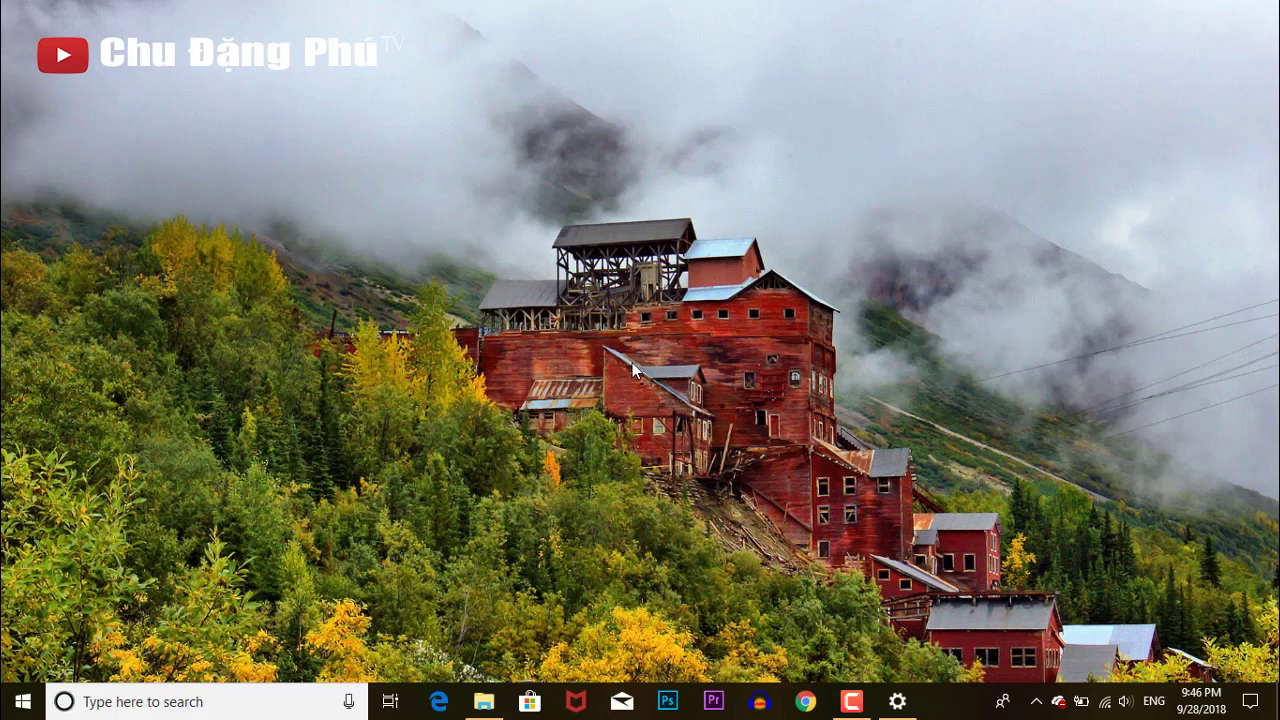
pyautogui.rightClick(690, 247)
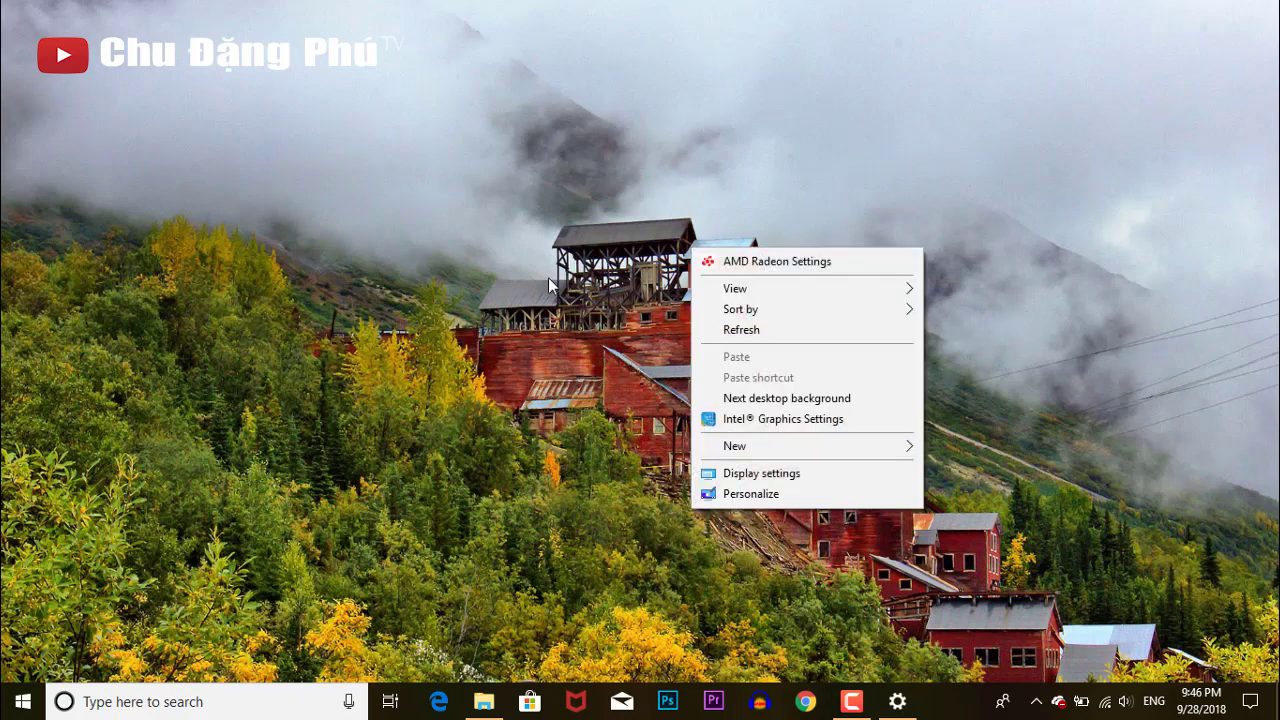
pyautogui.click(693, 582)
# Switch to Settings, open the System display page from the home page, and review its scale, resolution and multiple-display options.
pyautogui.click(897, 701)
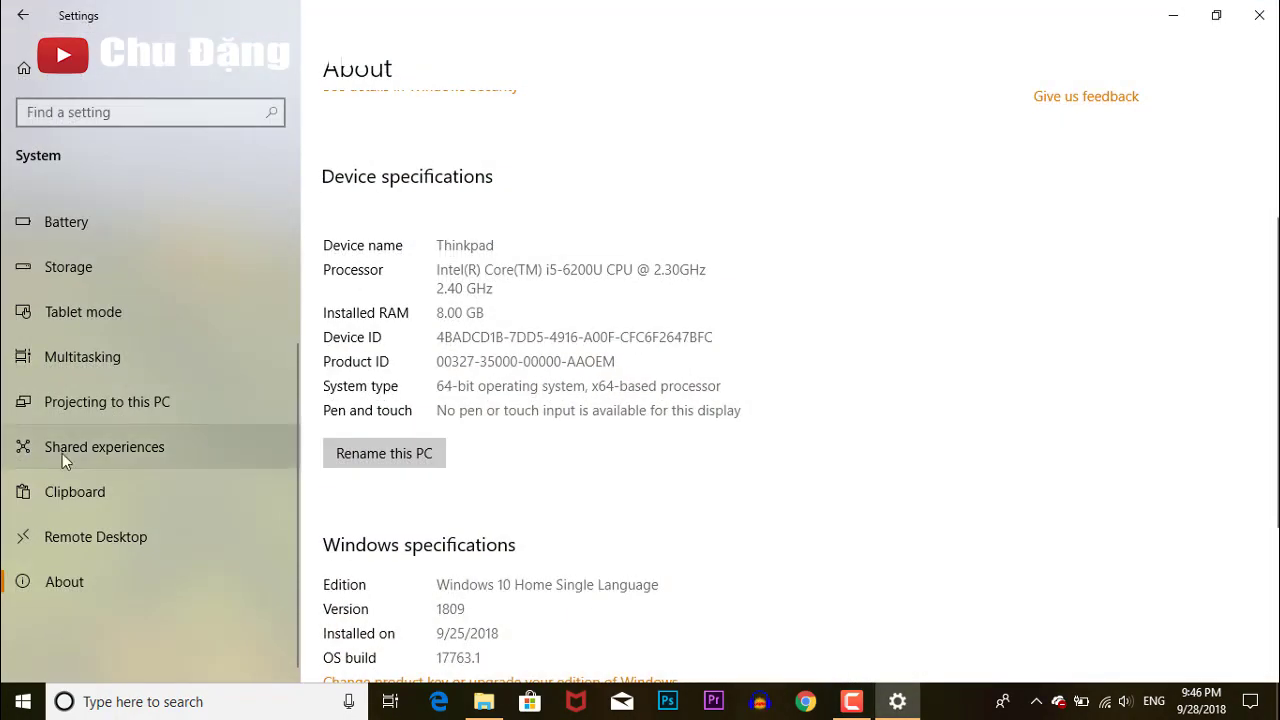
pyautogui.click(42, 82)
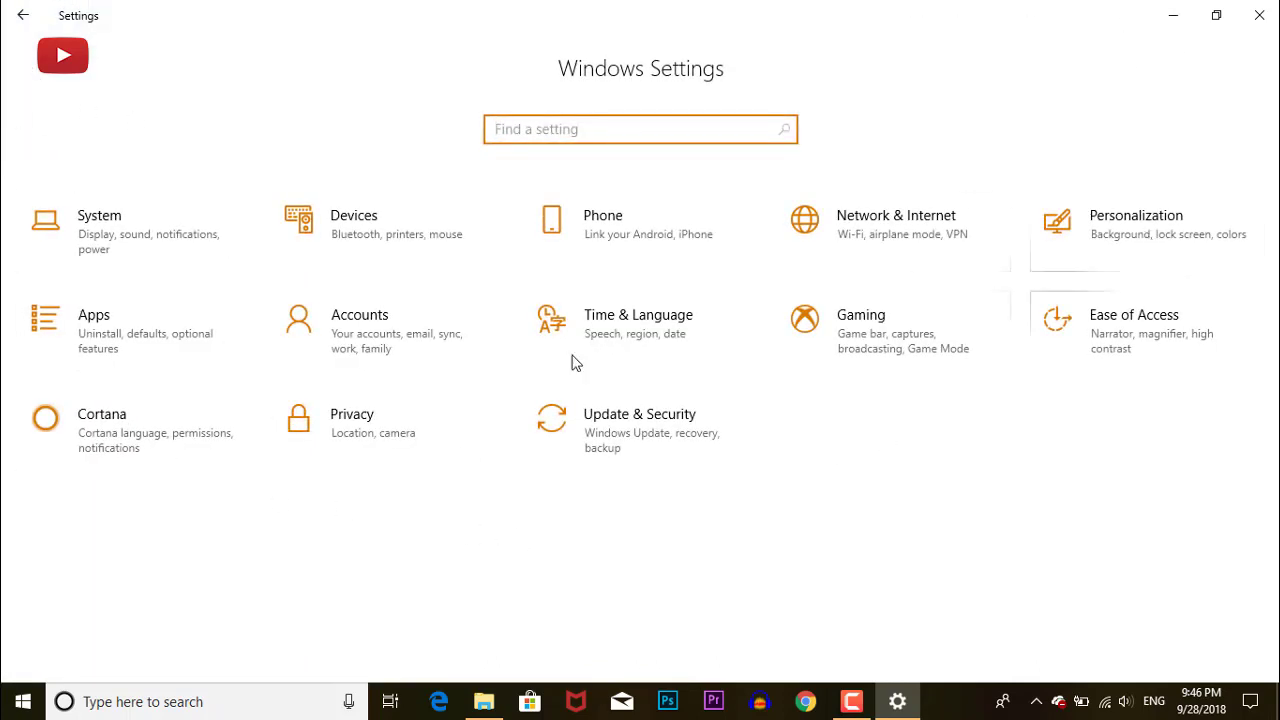
pyautogui.click(42, 257)
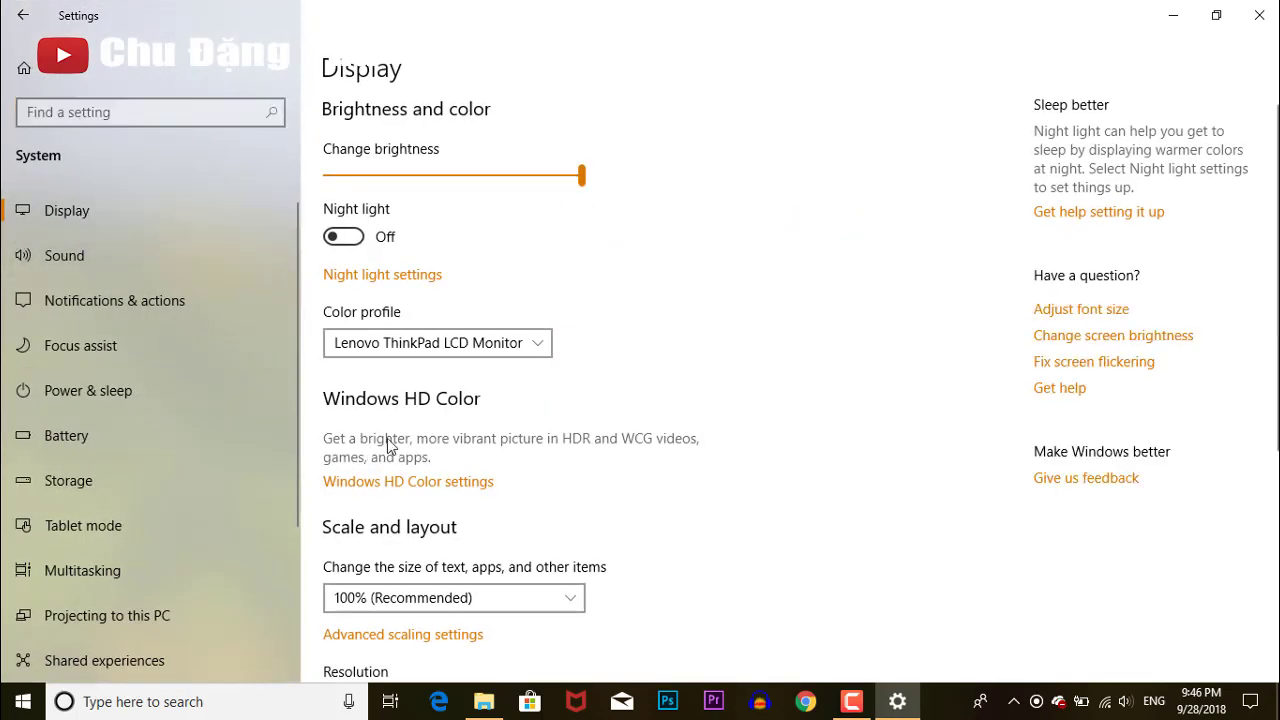
pyautogui.scroll(-4, 472, 541)
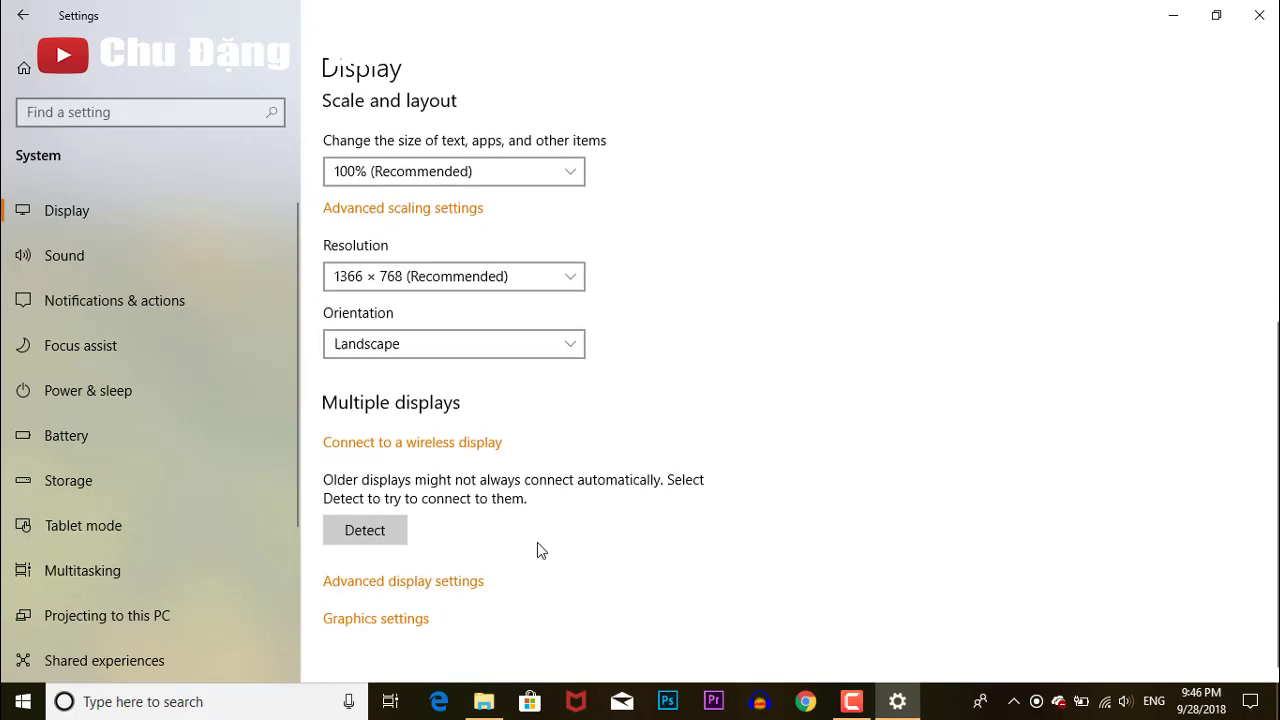
pyautogui.scroll(4, 537, 549)
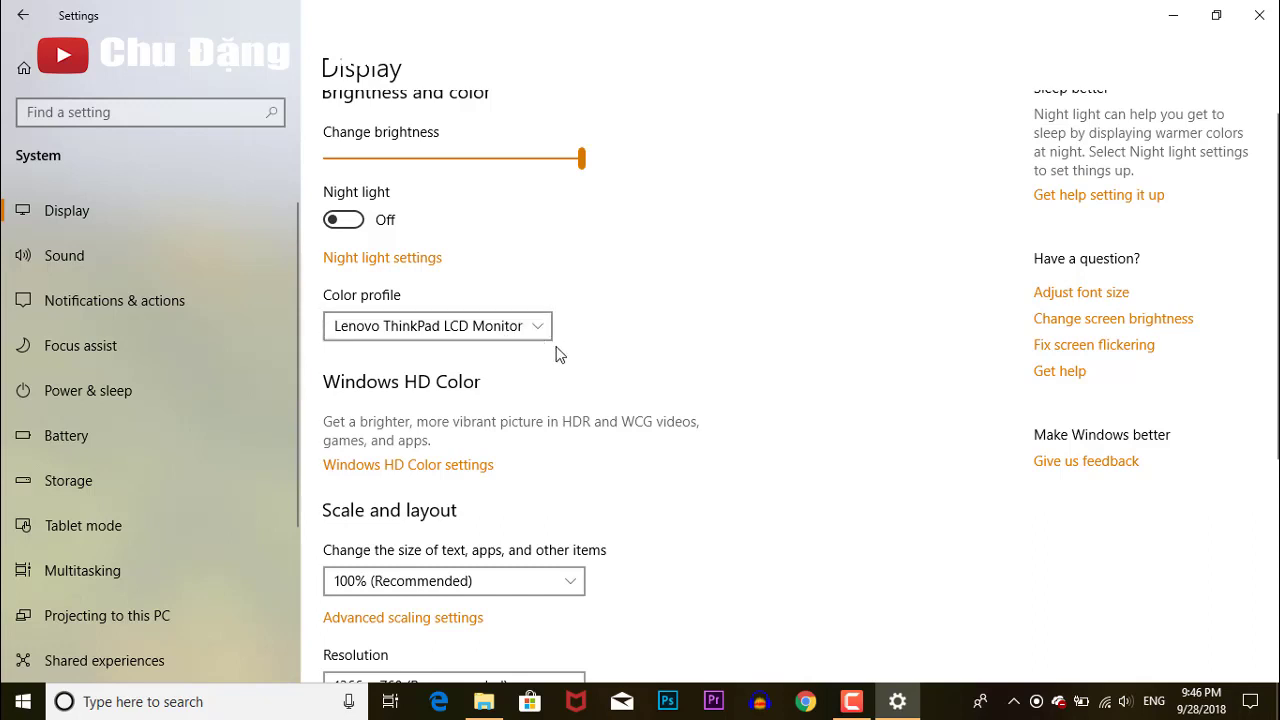
# Inspect the display's color profile choices and open the Windows HD Color settings.
pyautogui.click(537, 329)
pyautogui.click(582, 264)
pyautogui.click(443, 466)
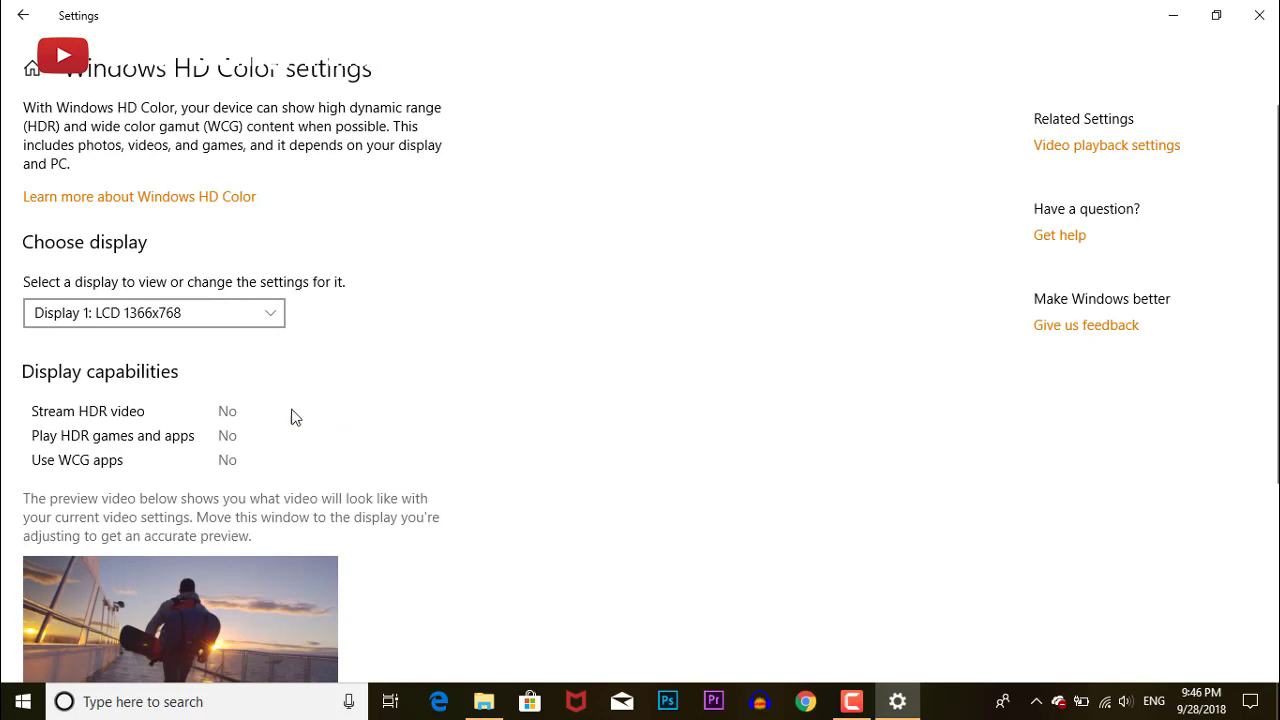
# Review the display capabilities on the Windows HD Color page, and play and pause its preview video.
pyautogui.scroll(-2, 306, 377)
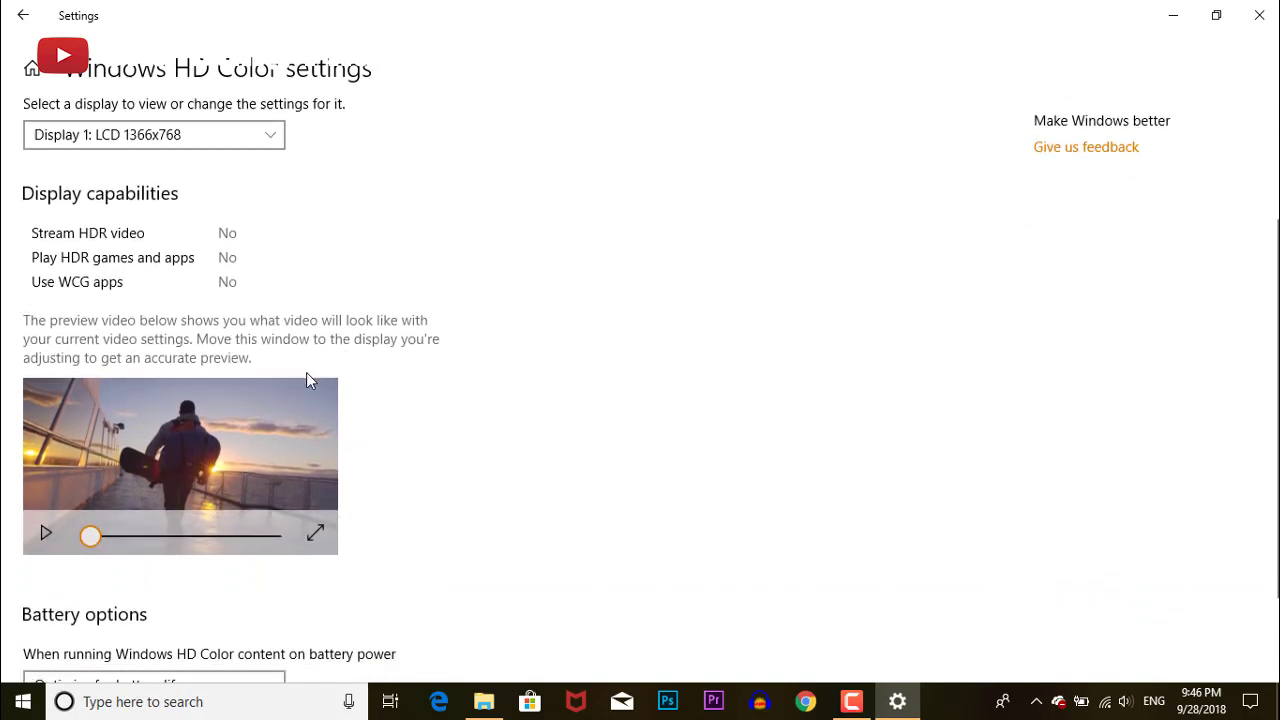
pyautogui.scroll(-1, 306, 377)
pyautogui.scroll(1, 306, 377)
pyautogui.scroll(1, 306, 372)
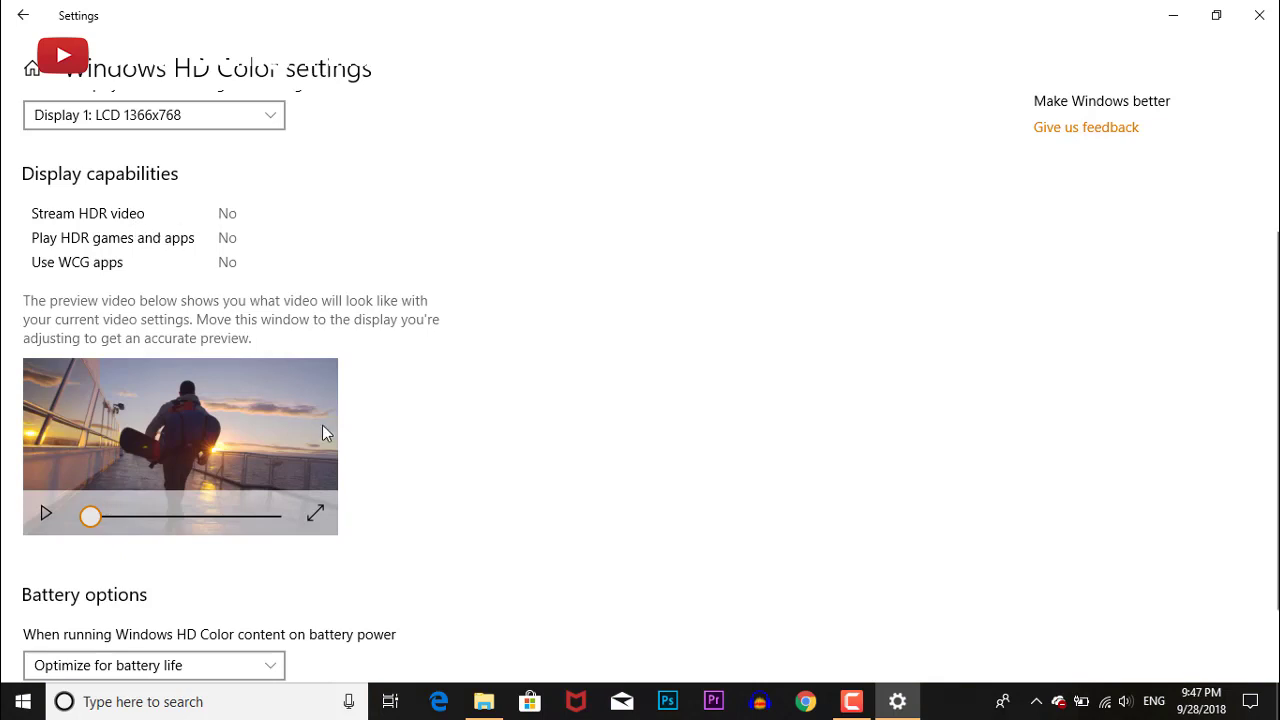
pyautogui.scroll(-2, 350, 485)
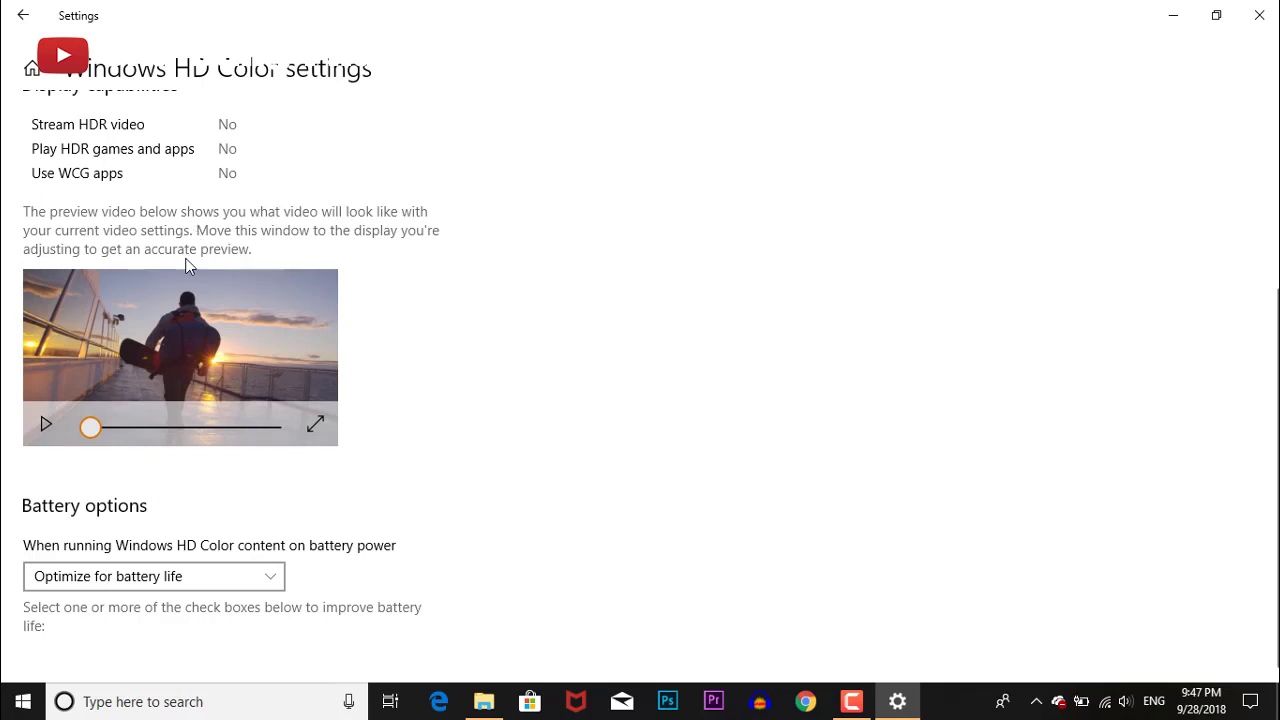
pyautogui.scroll(2, 153, 323)
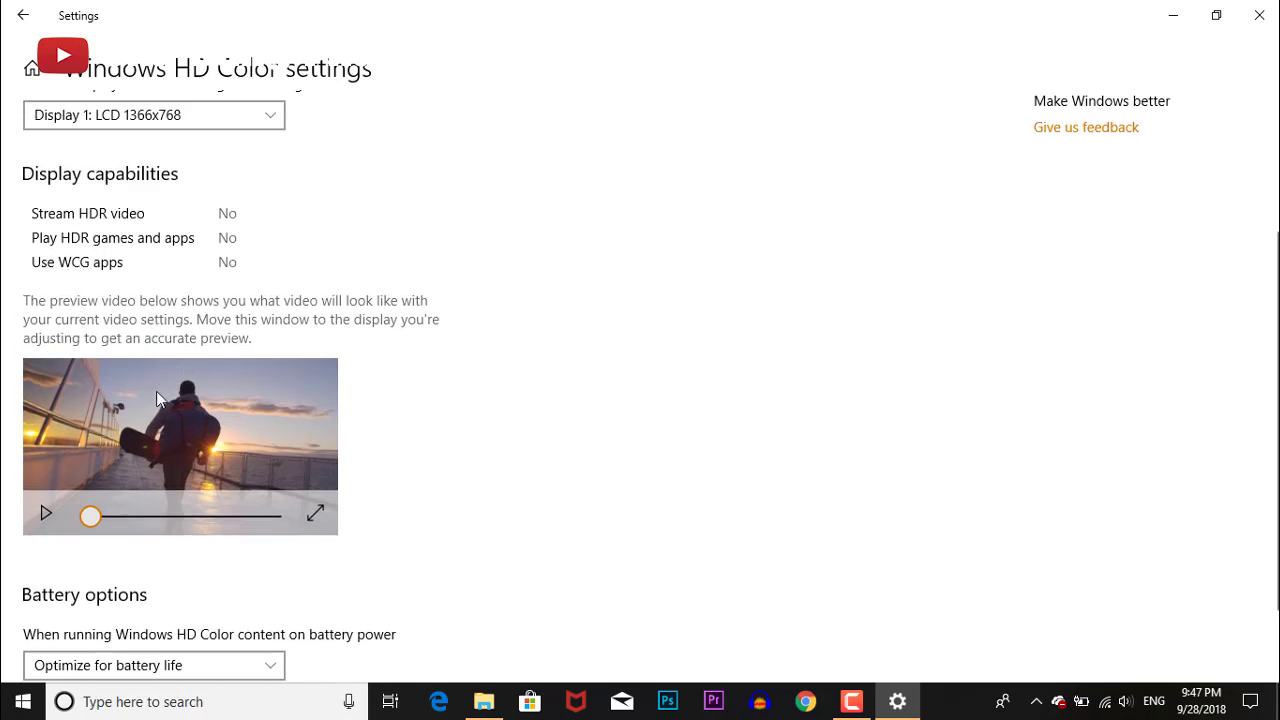
pyautogui.click(37, 514)
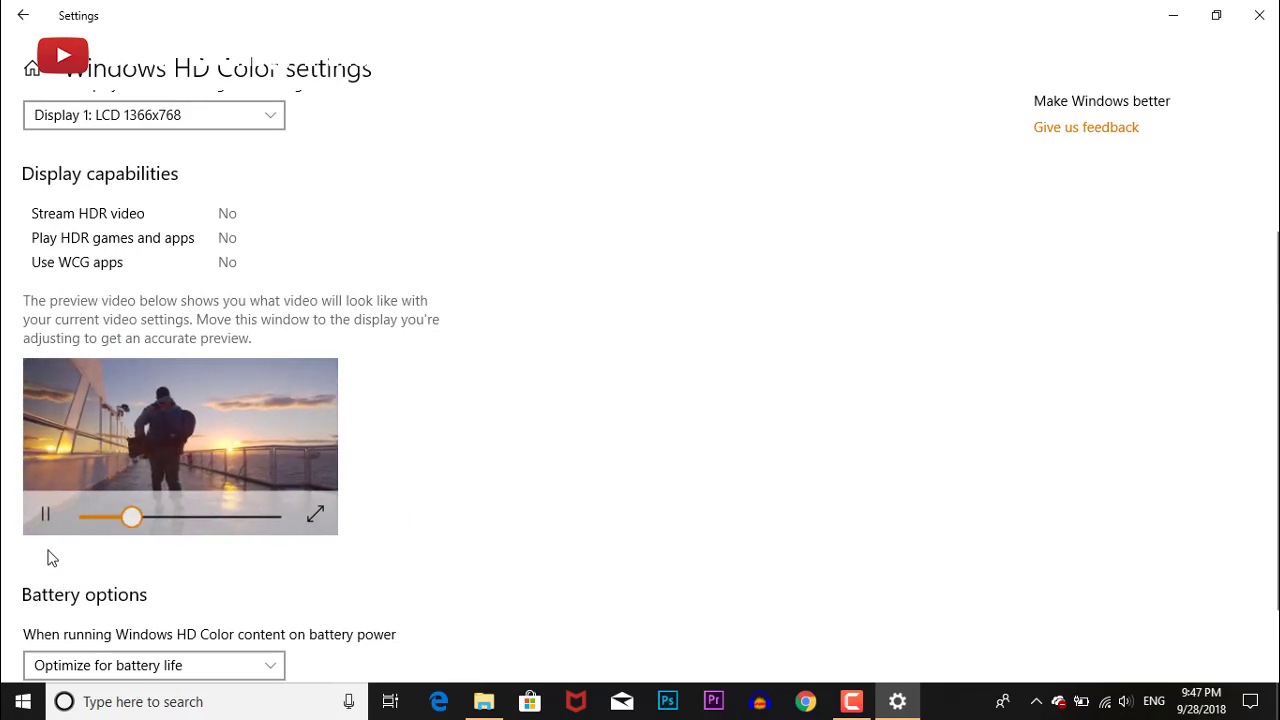
pyautogui.click(53, 516)
# Set the battery option for Windows HD Color content to Optimize for image quality and look over the page again.
pyautogui.scroll(-2, 140, 600)
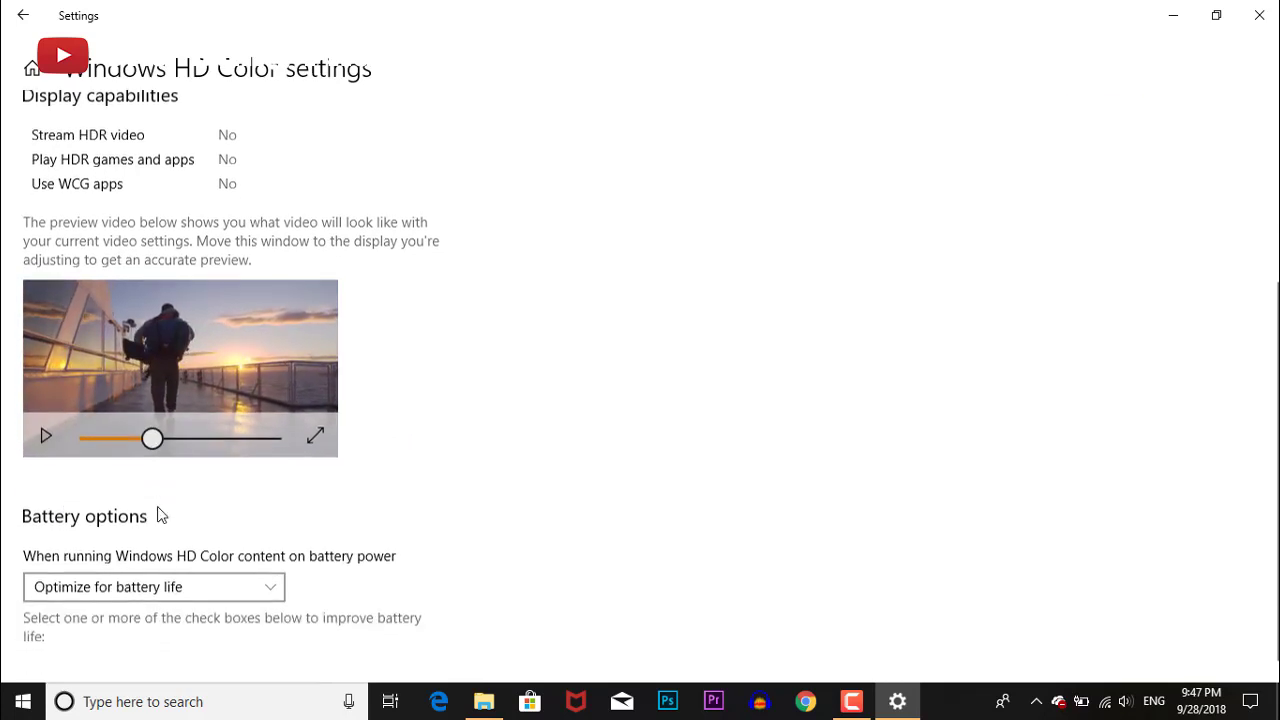
pyautogui.click(231, 566)
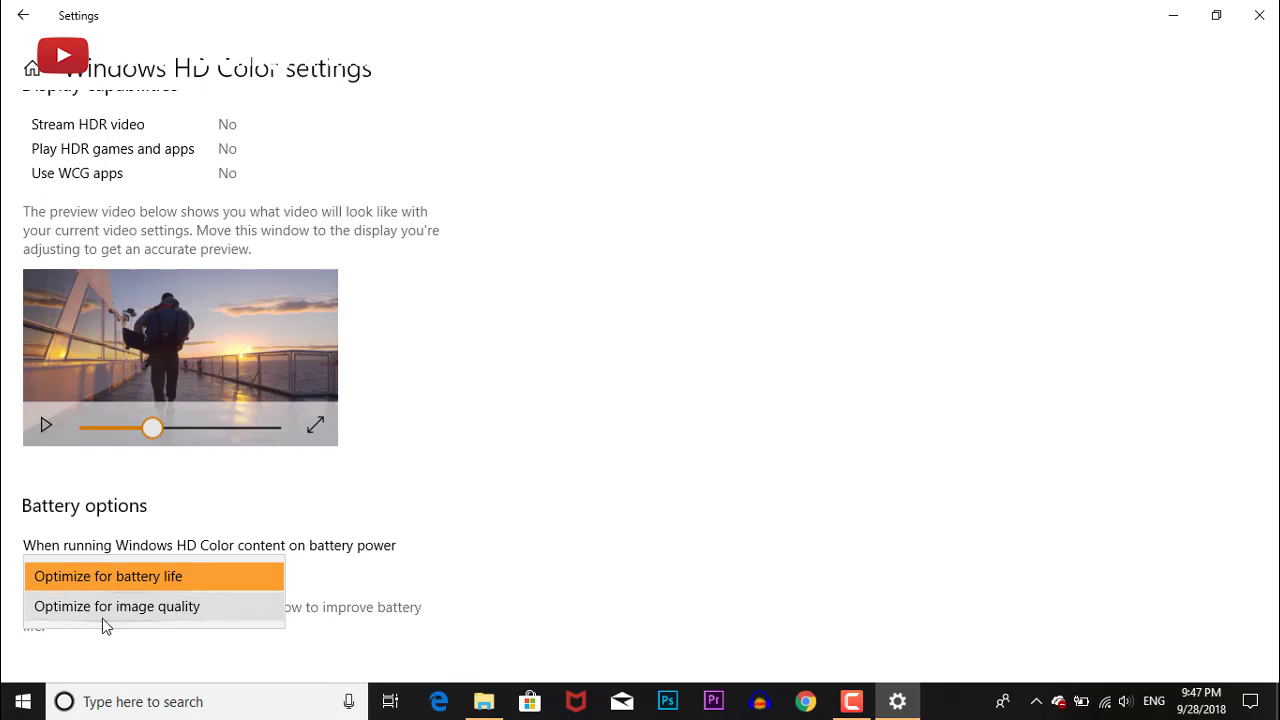
pyautogui.click(157, 608)
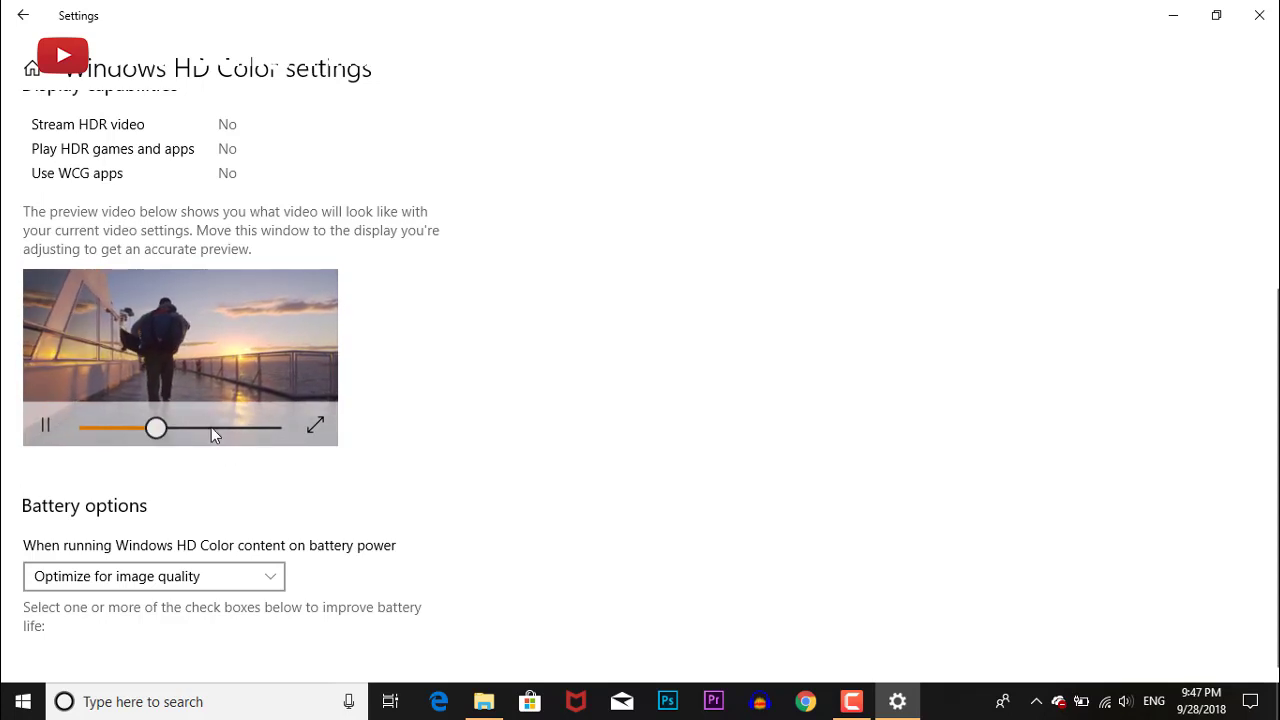
pyautogui.scroll(2, 309, 512)
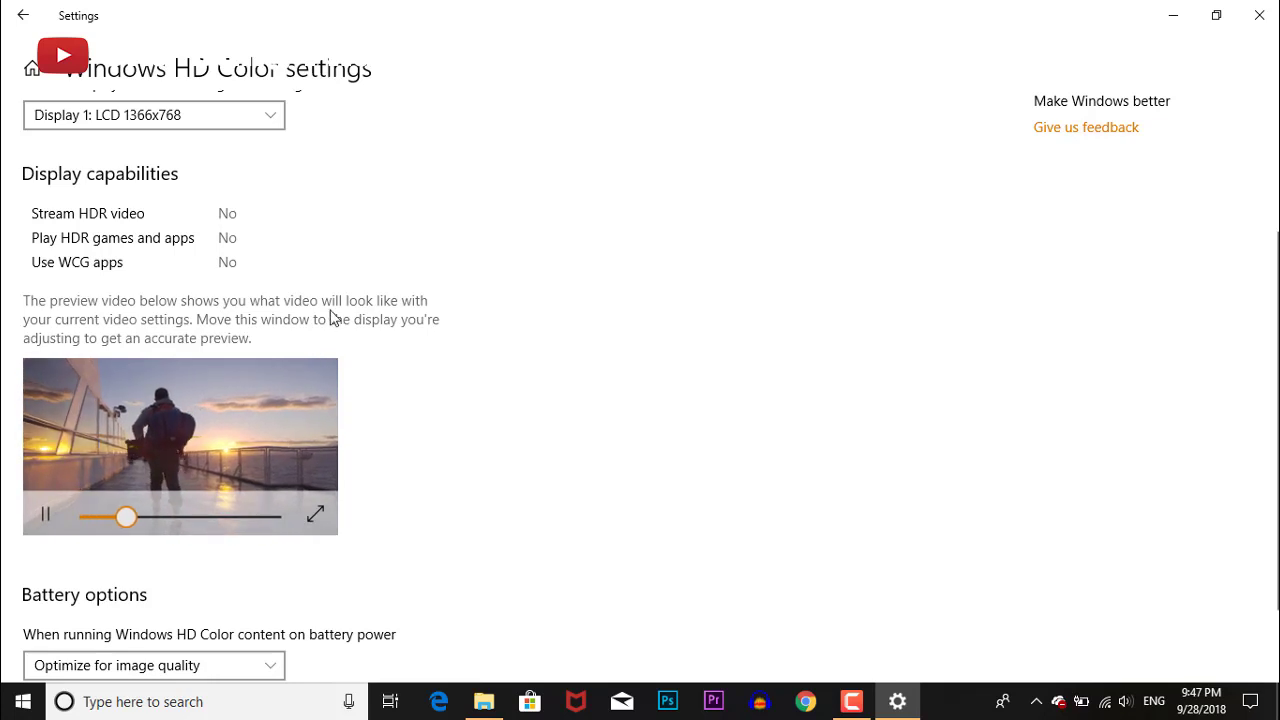
pyautogui.scroll(2, 331, 314)
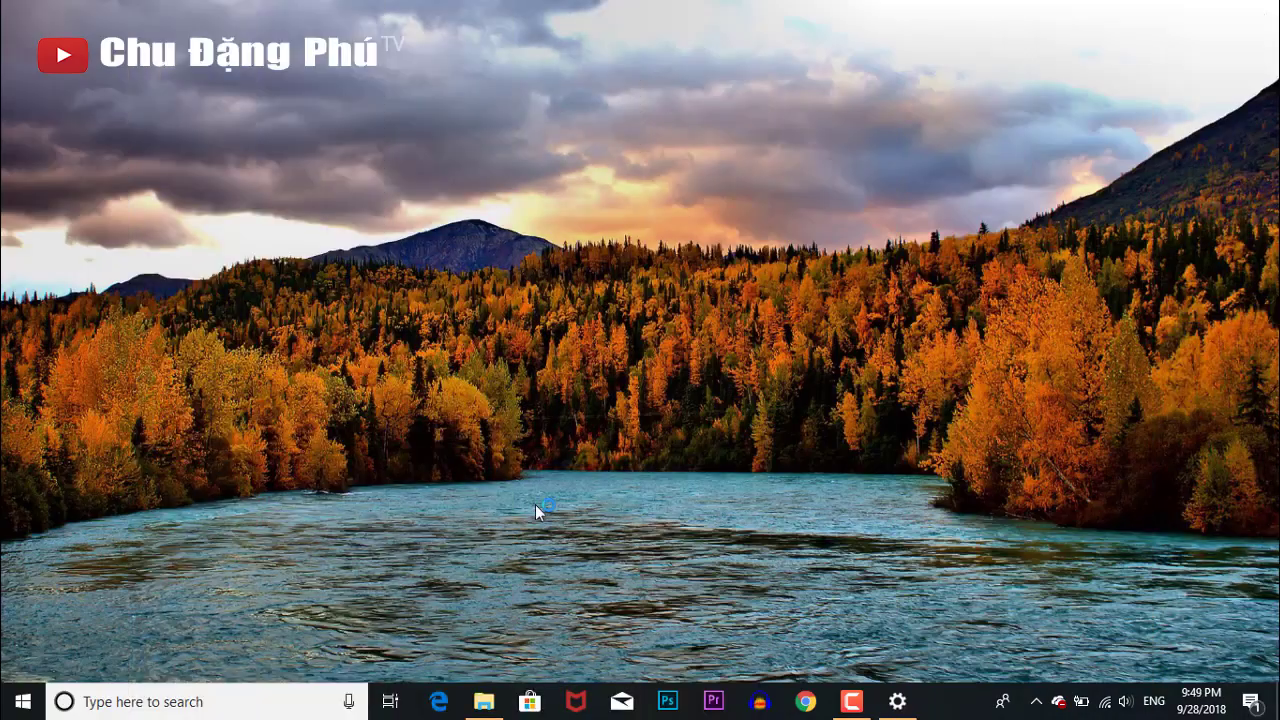
# Switch to Microsoft Edge, start adding notes to the Start page, and circle the "Nguồn Cấp Dữ Liệu Của Tôi" heading and the Sao Mai headline.
pyautogui.click(440, 712)
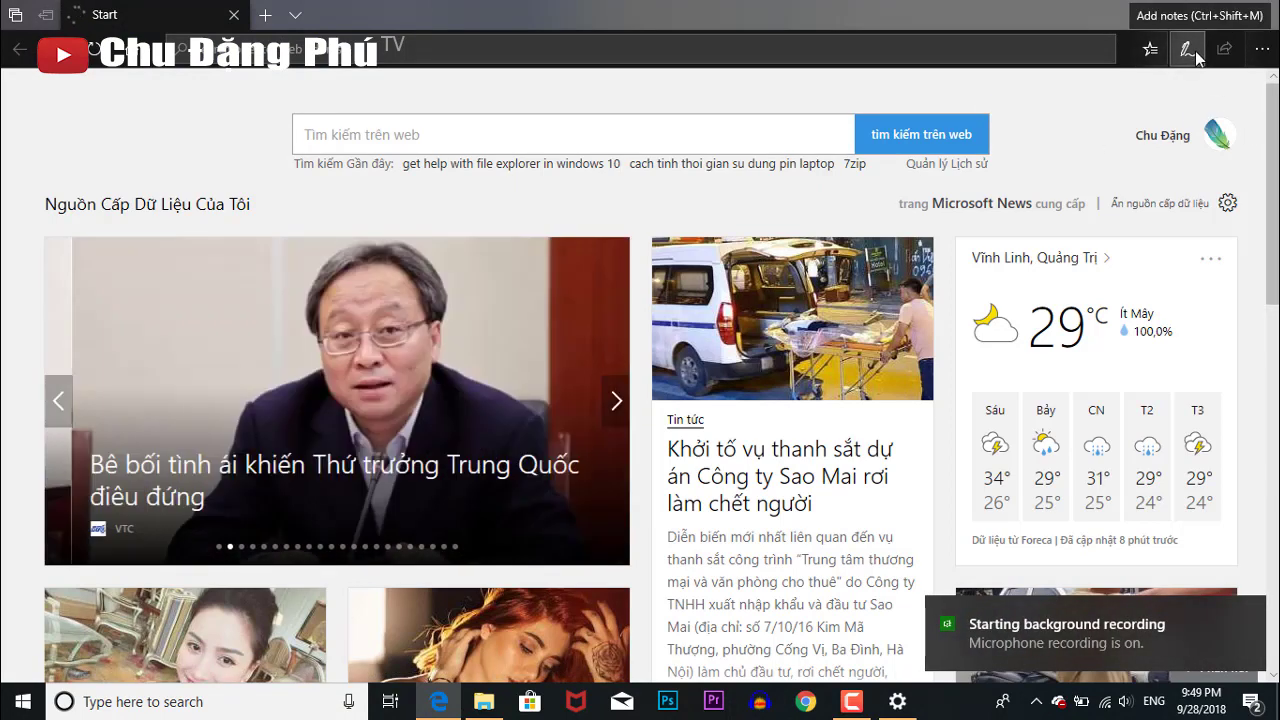
pyautogui.click(1195, 51)
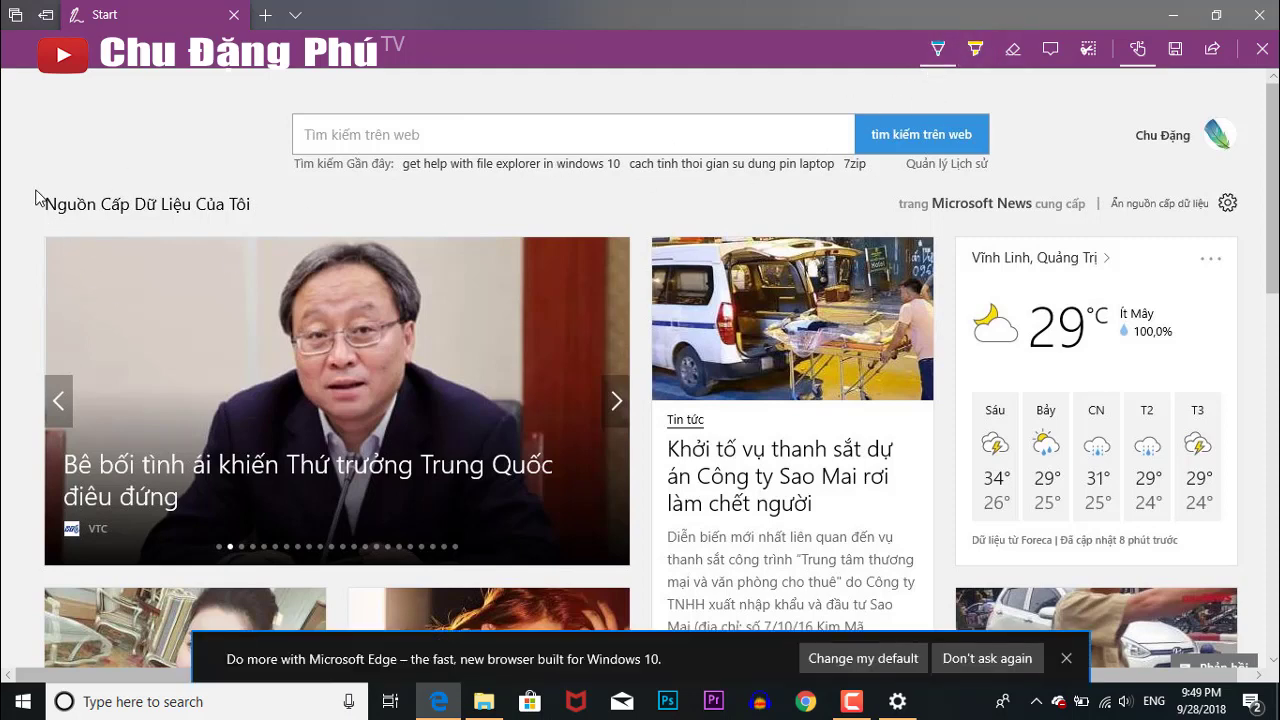
pyautogui.moveTo(40, 228)
pyautogui.mouseDown()
pyautogui.moveTo(272, 205)
pyautogui.moveTo(48, 193)
pyautogui.mouseUp()
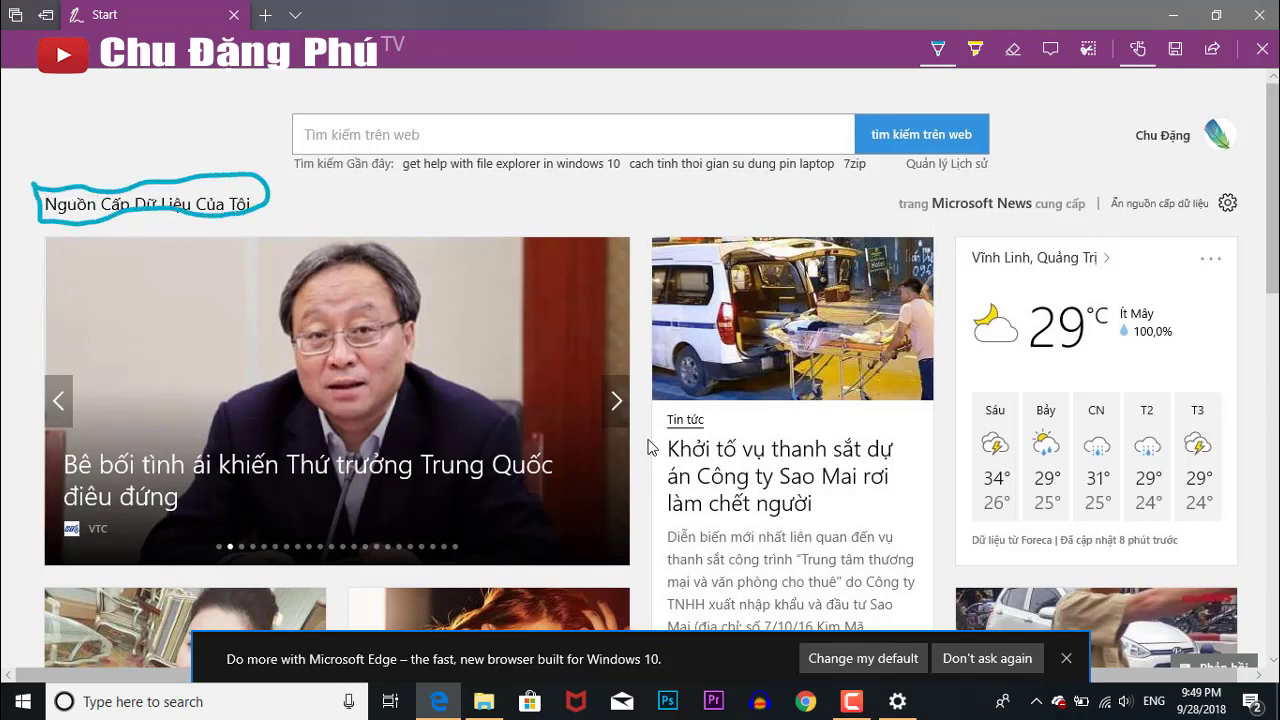
pyautogui.moveTo(661, 437)
pyautogui.mouseDown()
pyautogui.moveTo(665, 520)
pyautogui.moveTo(828, 512)
pyautogui.moveTo(885, 482)
pyautogui.moveTo(897, 440)
pyautogui.moveTo(667, 443)
pyautogui.mouseUp()
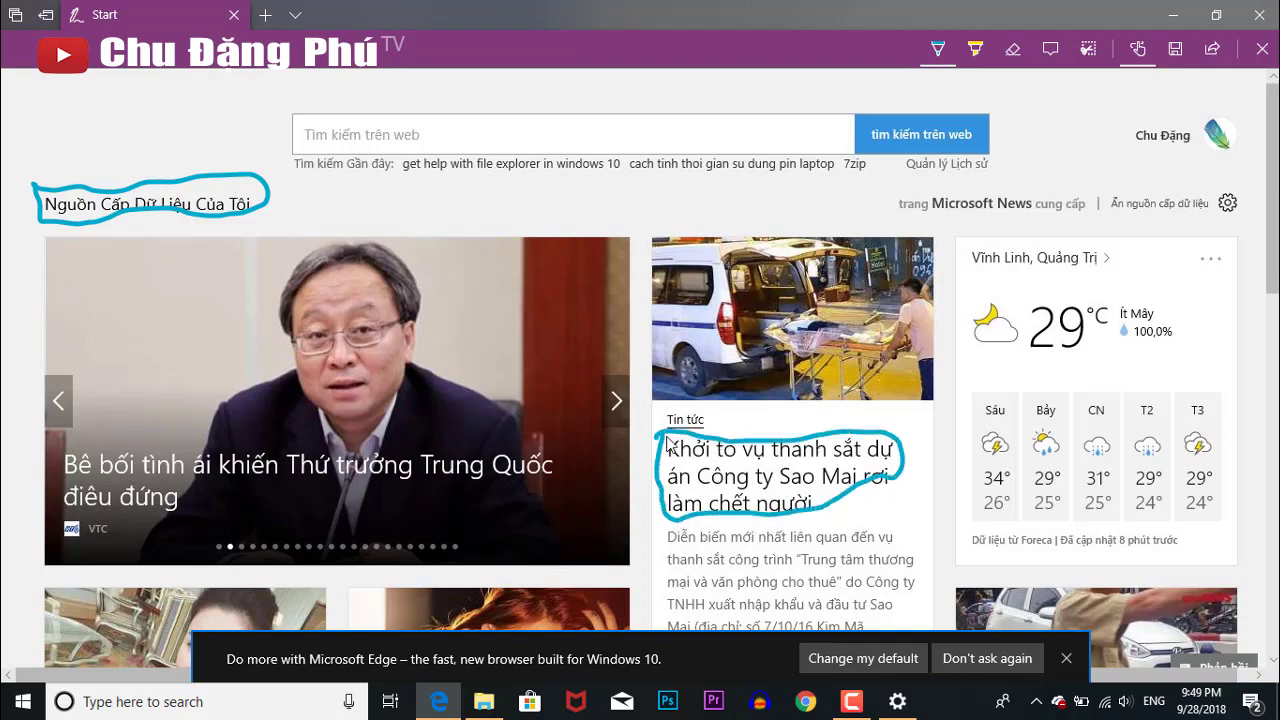
# Circle the "Người mẫu bị bắn chết" headline and mark the neighbouring "Sau mũi tiêm gây tê tủy sống" headline with the pen.
pyautogui.scroll(-3, 1095, 408)
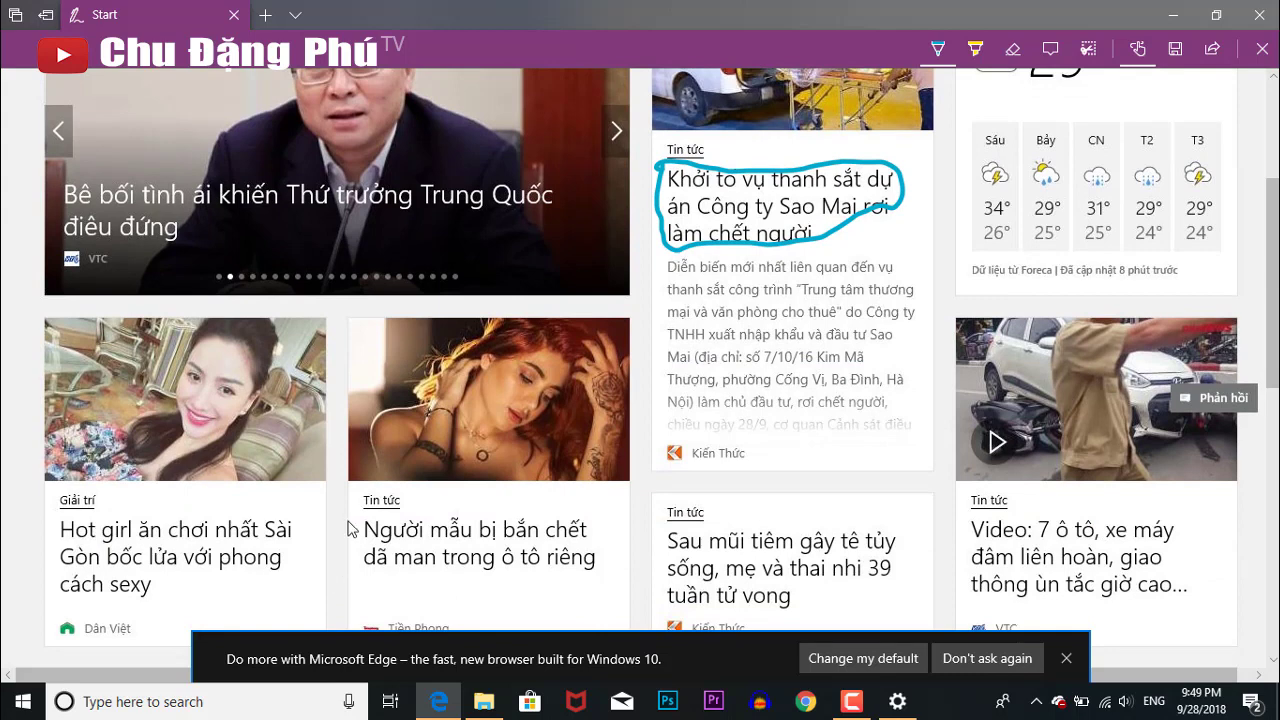
pyautogui.moveTo(355, 506)
pyautogui.mouseDown()
pyautogui.moveTo(366, 578)
pyautogui.moveTo(577, 580)
pyautogui.moveTo(548, 524)
pyautogui.moveTo(368, 534)
pyautogui.mouseUp()
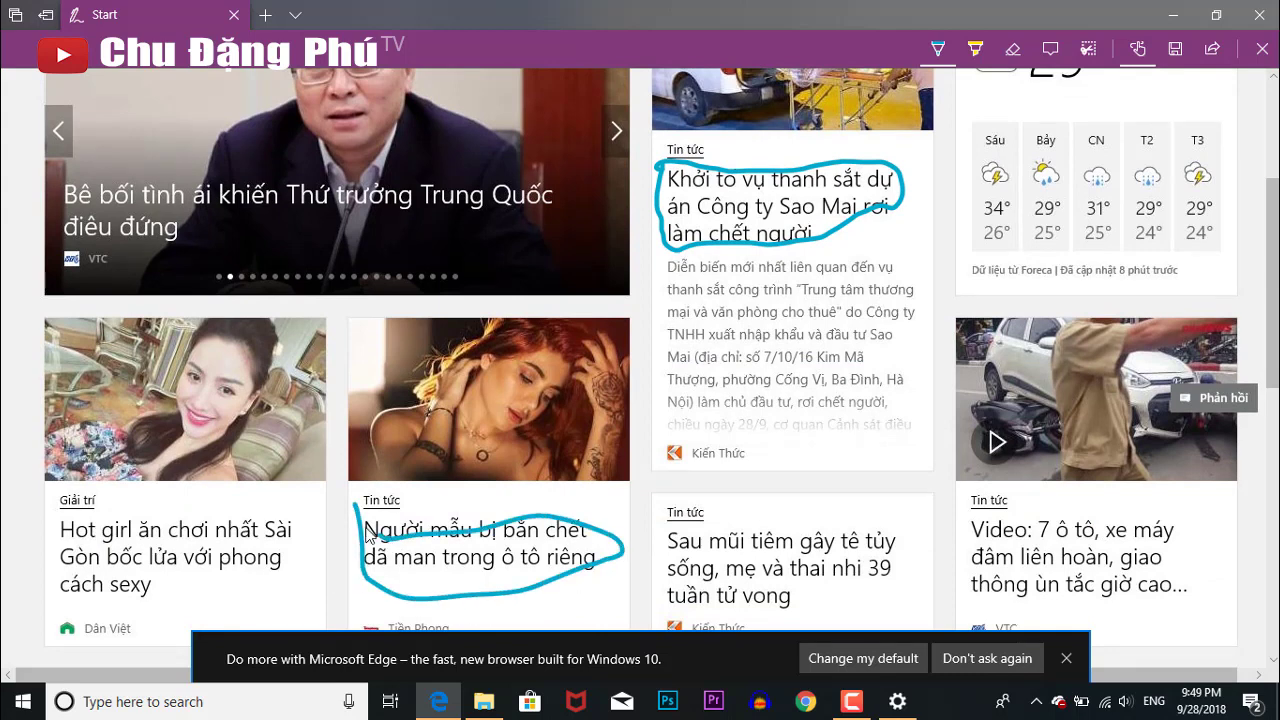
pyautogui.moveTo(637, 538)
pyautogui.mouseDown()
pyautogui.moveTo(812, 606)
pyautogui.moveTo(782, 512)
pyautogui.moveTo(676, 520)
pyautogui.mouseUp()
# Highlight the first three lines of the summary under the Sao Mai headline in yellow.
pyautogui.scroll(1, 920, 407)
pyautogui.scroll(3, 920, 407)
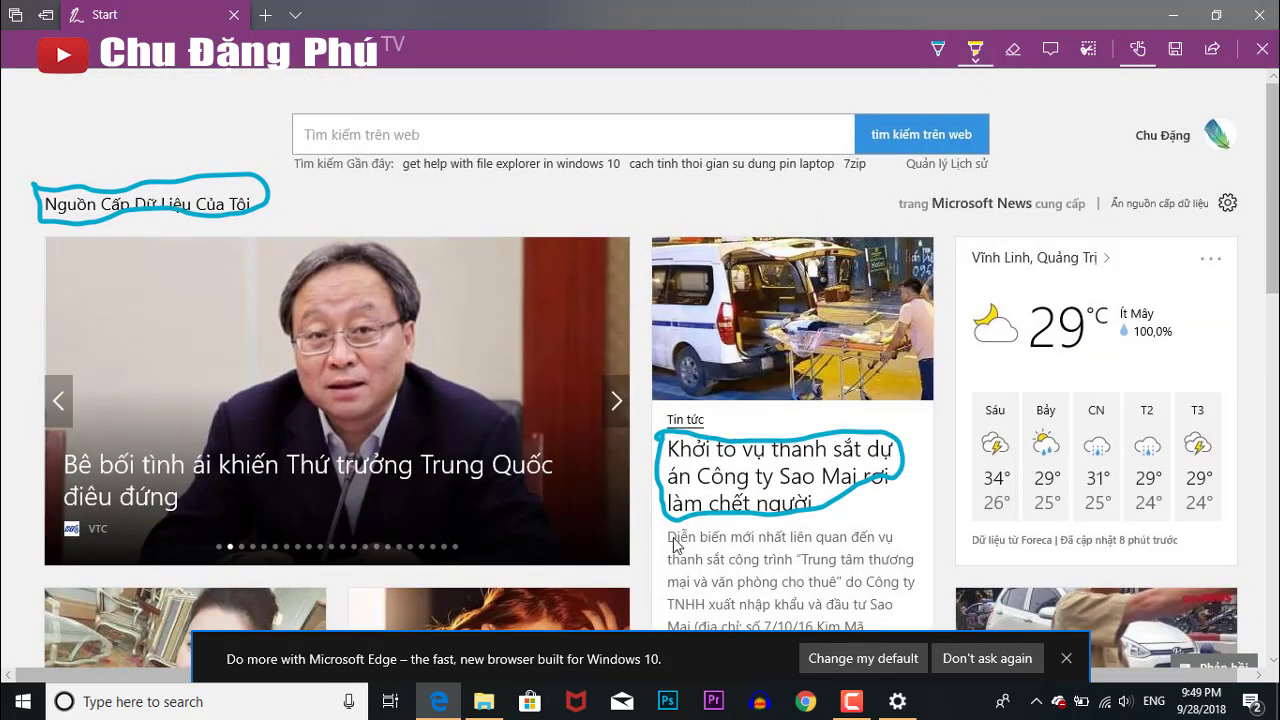
pyautogui.moveTo(672, 538); pyautogui.dragTo(898, 540)
pyautogui.moveTo(688, 561); pyautogui.dragTo(890, 563)
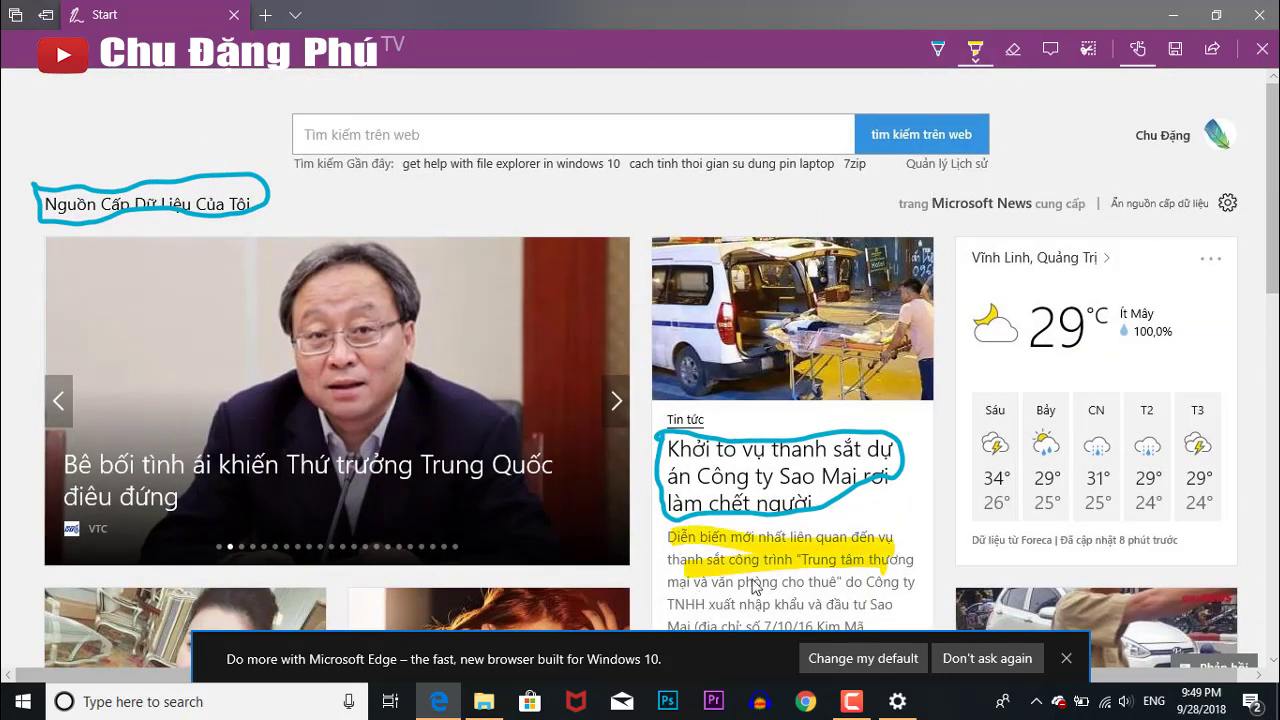
pyautogui.moveTo(700, 582); pyautogui.dragTo(886, 578)
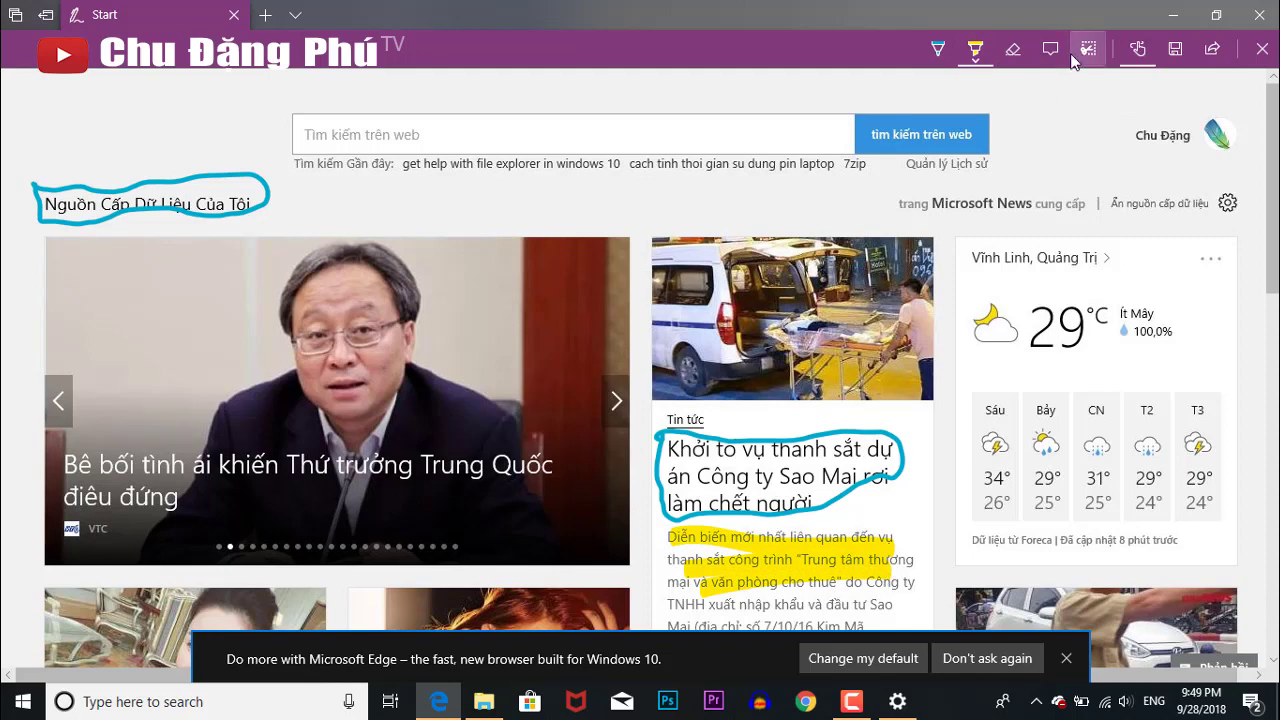
# Erase the yellow highlights and all the blue pen circles from the annotated page.
pyautogui.click(1012, 49)
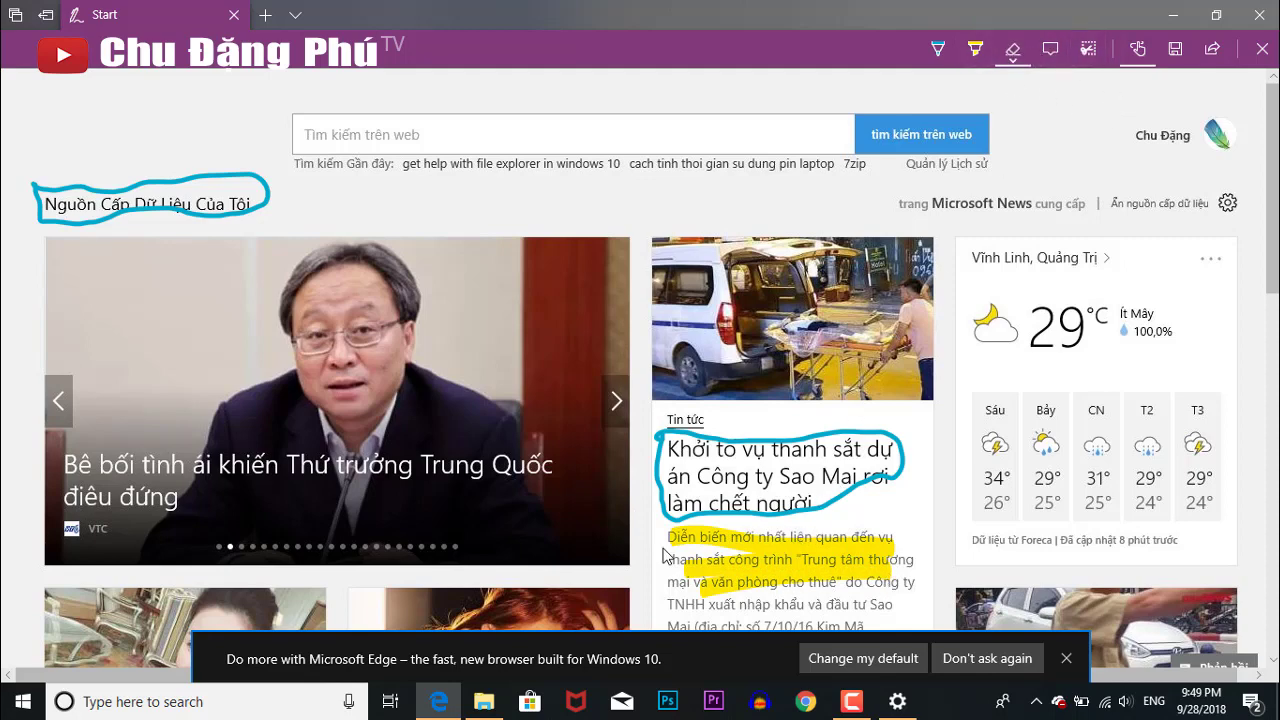
pyautogui.moveTo(663, 553)
pyautogui.mouseDown()
pyautogui.moveTo(890, 574)
pyautogui.moveTo(795, 605)
pyautogui.mouseUp()
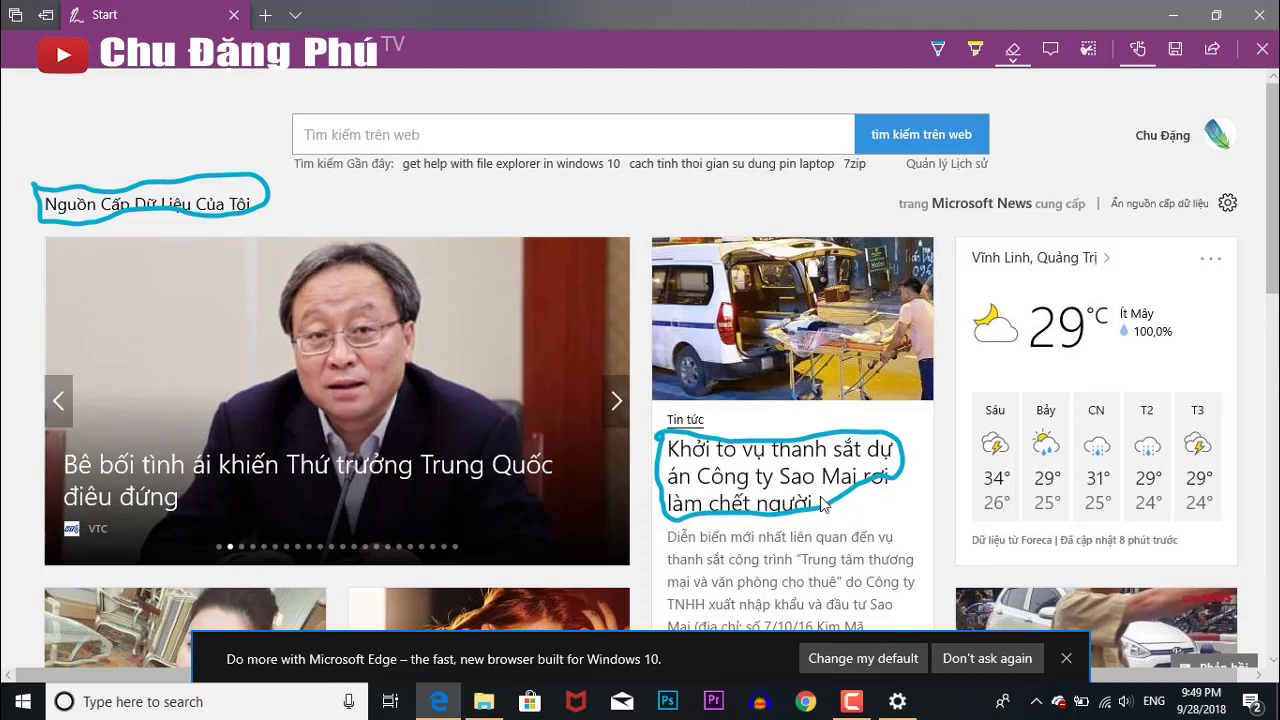
pyautogui.scroll(-5, 843, 455)
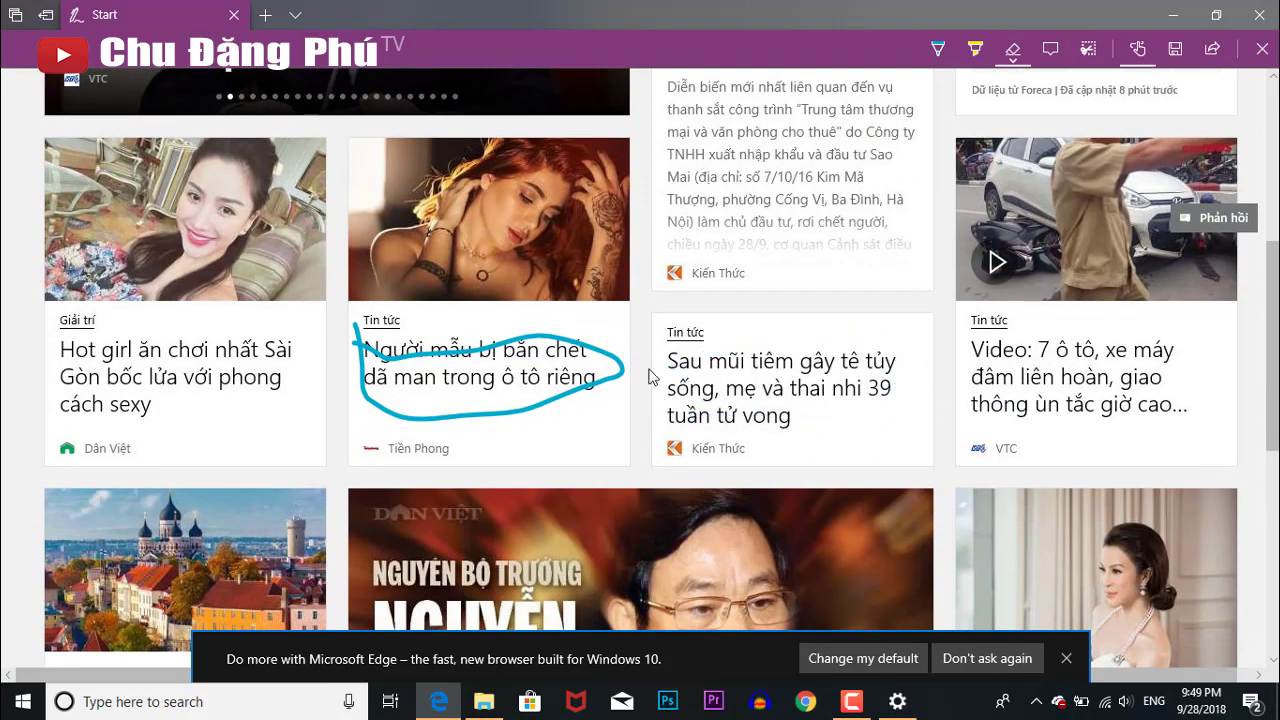
pyautogui.moveTo(652, 376); pyautogui.dragTo(528, 463)
pyautogui.scroll(5, 289, 373)
pyautogui.moveTo(160, 110); pyautogui.dragTo(297, 120)
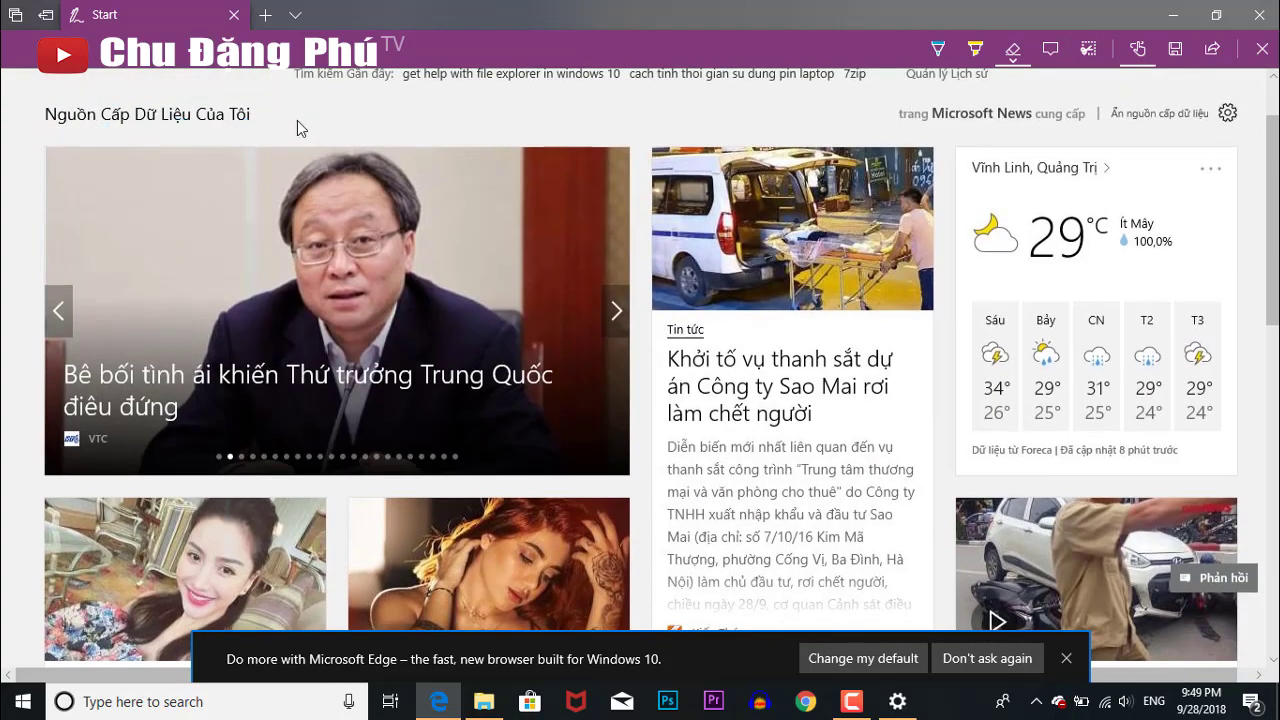
# Highlight the Sao Mai news headline in yellow and change the highlighter color to pink.
pyautogui.click(975, 48)
pyautogui.moveTo(672, 362)
pyautogui.mouseDown()
pyautogui.moveTo(765, 350)
pyautogui.moveTo(890, 366)
pyautogui.moveTo(740, 372)
pyautogui.moveTo(798, 364)
pyautogui.moveTo(815, 390)
pyautogui.moveTo(848, 396)
pyautogui.moveTo(752, 402)
pyautogui.moveTo(740, 425)
pyautogui.moveTo(826, 375)
pyautogui.mouseUp()
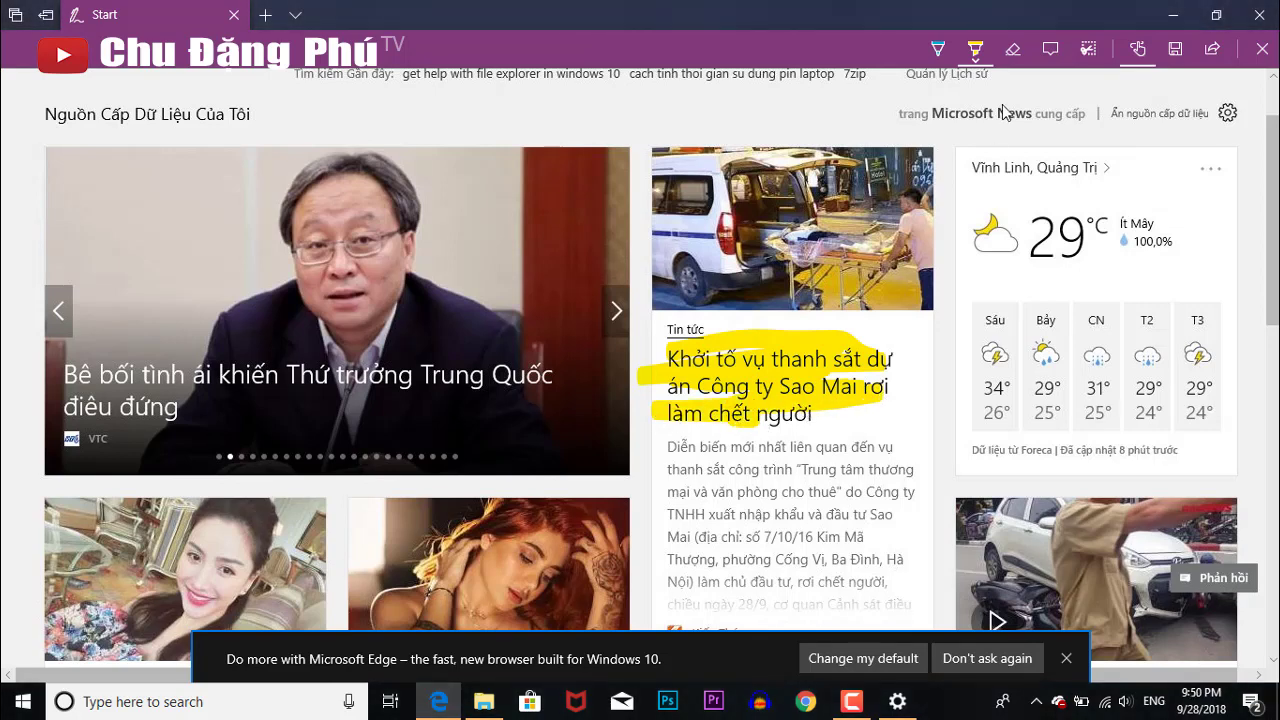
pyautogui.click(976, 50)
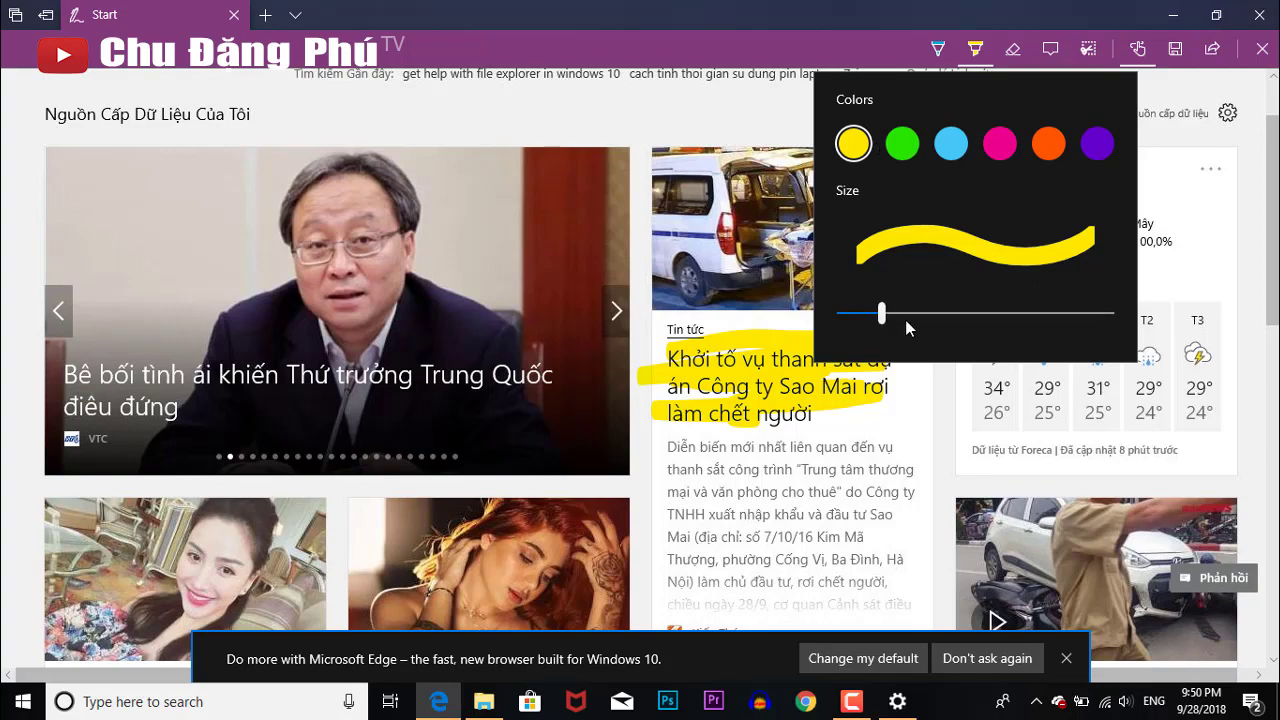
pyautogui.click(1000, 143)
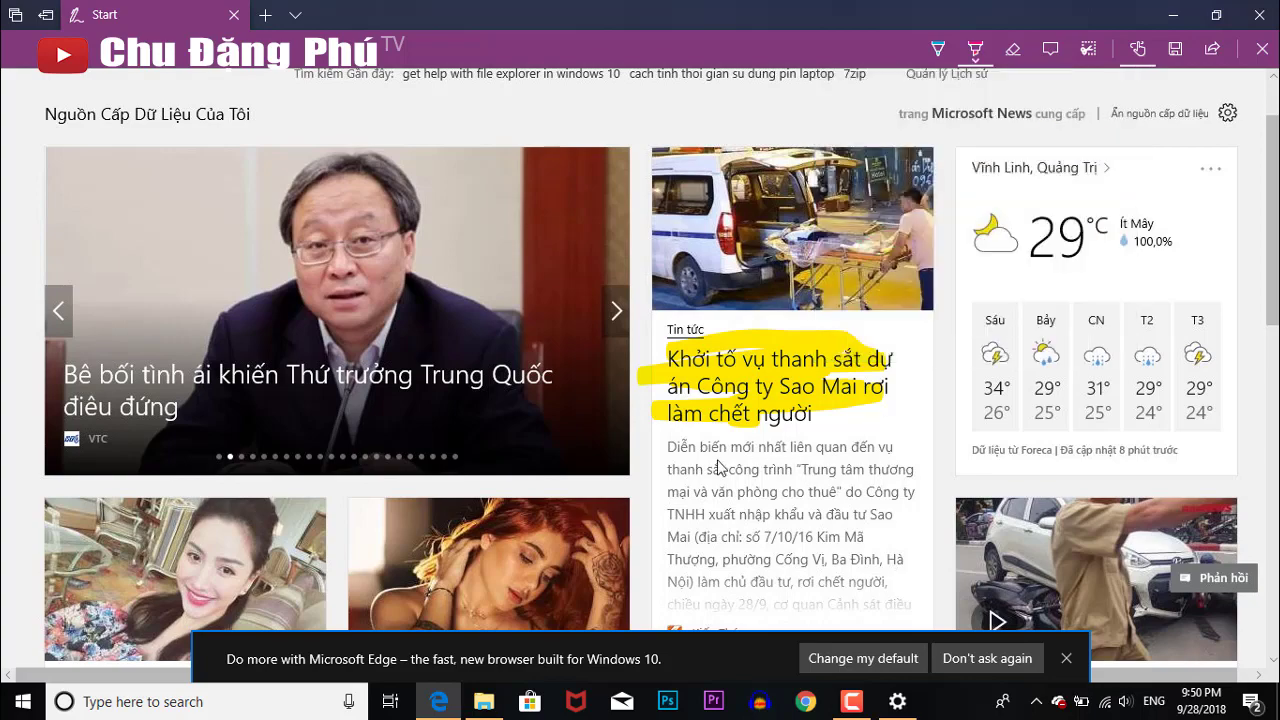